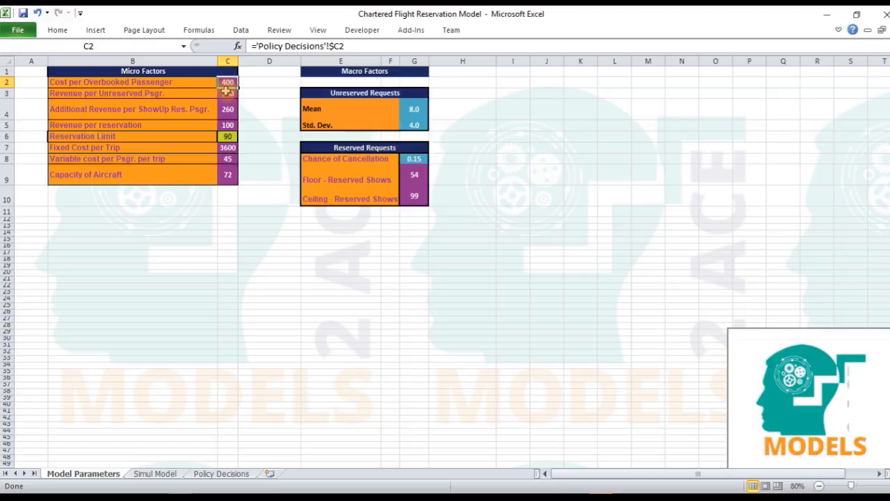
Step: Review the Micro Factors on the Model Parameters sheet, from revenues and reservation limit to aircraft capacity and trip costs
left_click(226, 93)
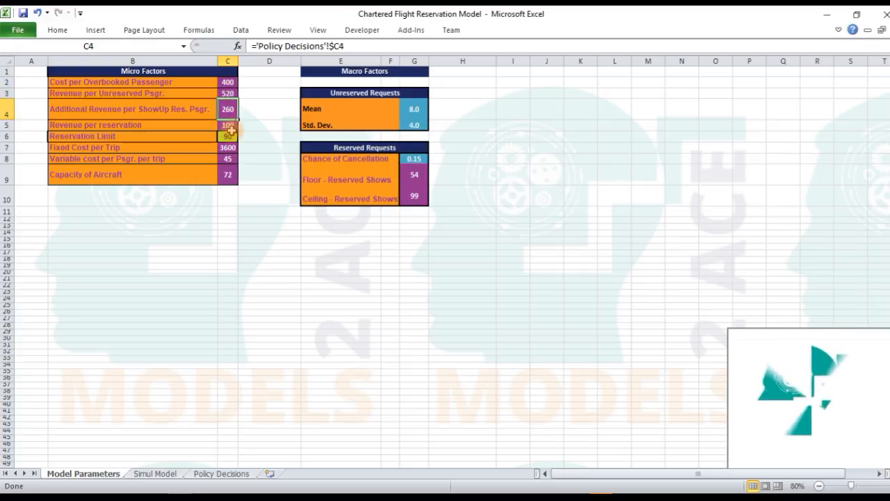
left_click(229, 125)
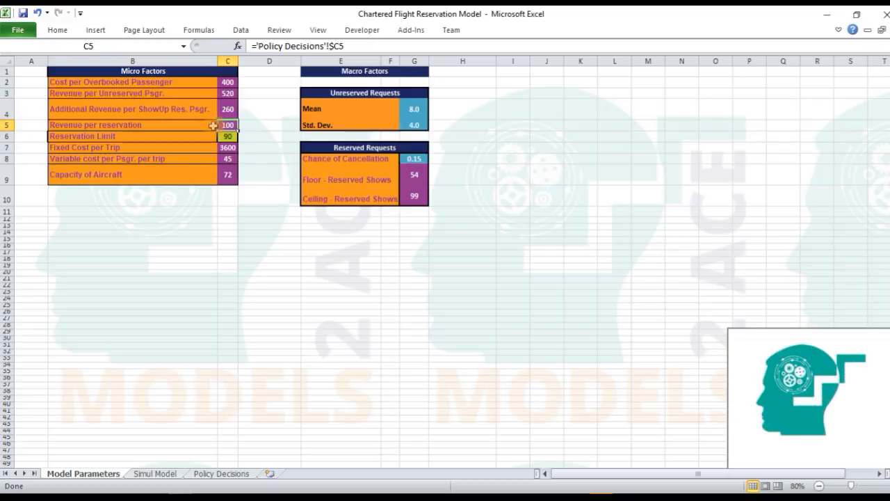
left_click(211, 126)
left_click(223, 126)
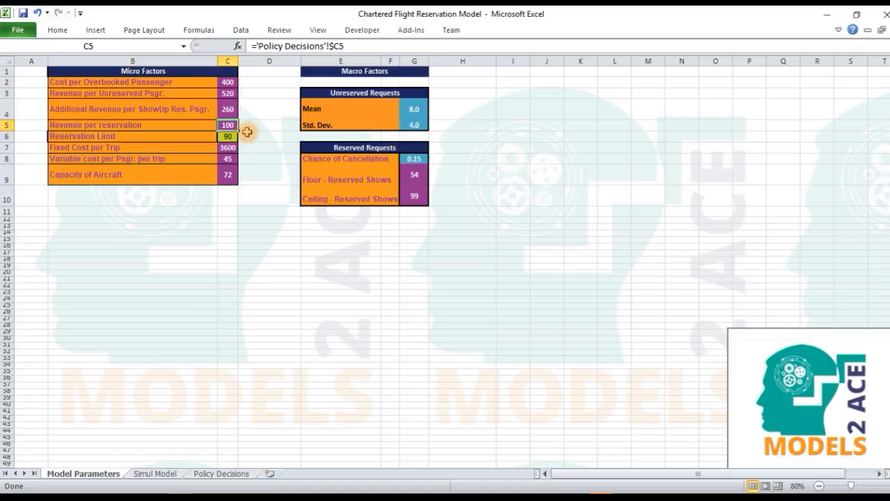
left_click(197, 106)
left_click(228, 109)
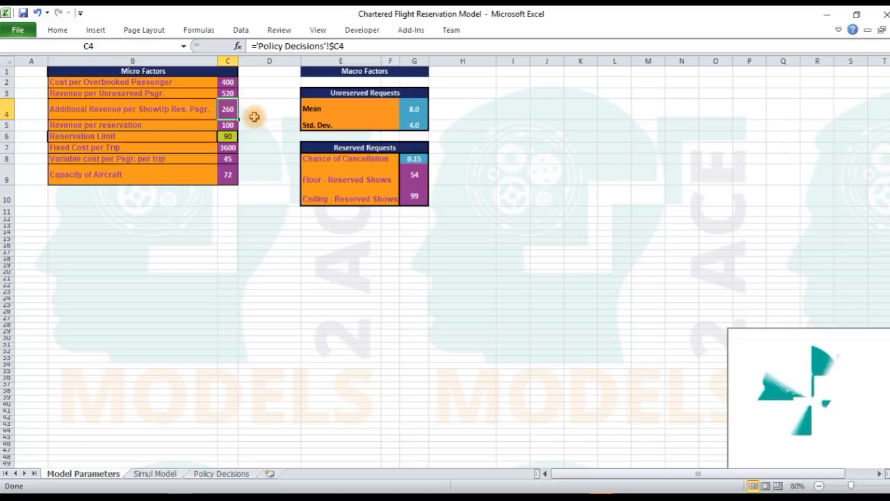
left_click(206, 137)
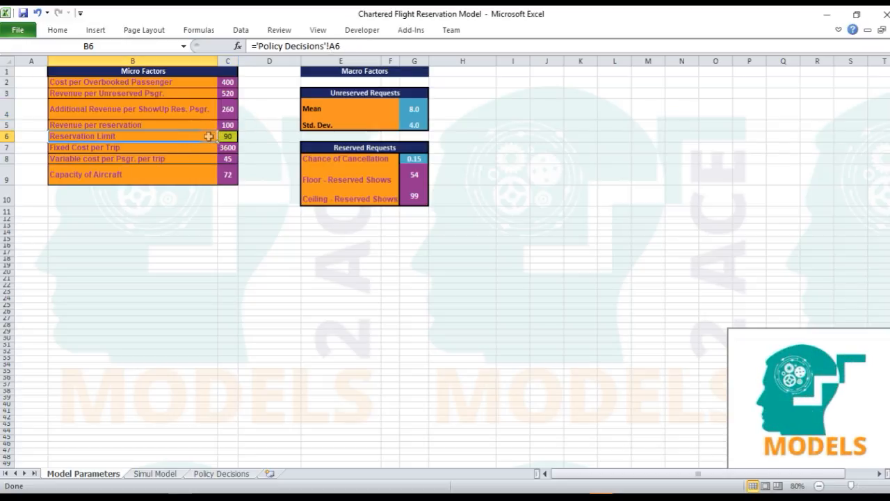
left_click(228, 136)
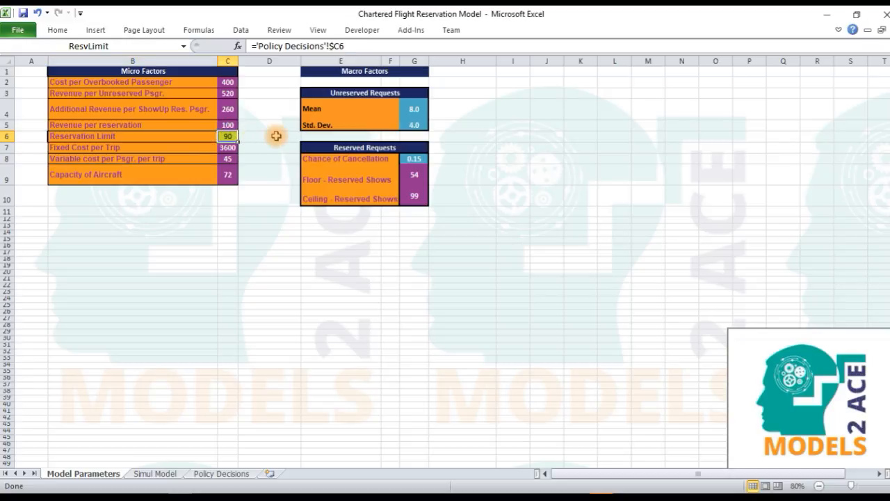
left_click(226, 175)
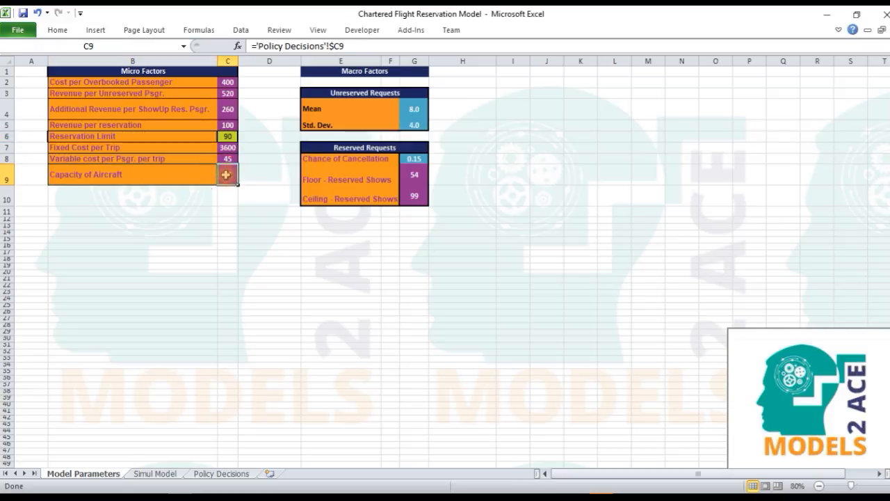
mouse_move(227, 147)
left_mouse_down()
mouse_move(230, 160)
mouse_move(199, 159)
mouse_move(230, 159)
left_mouse_up()
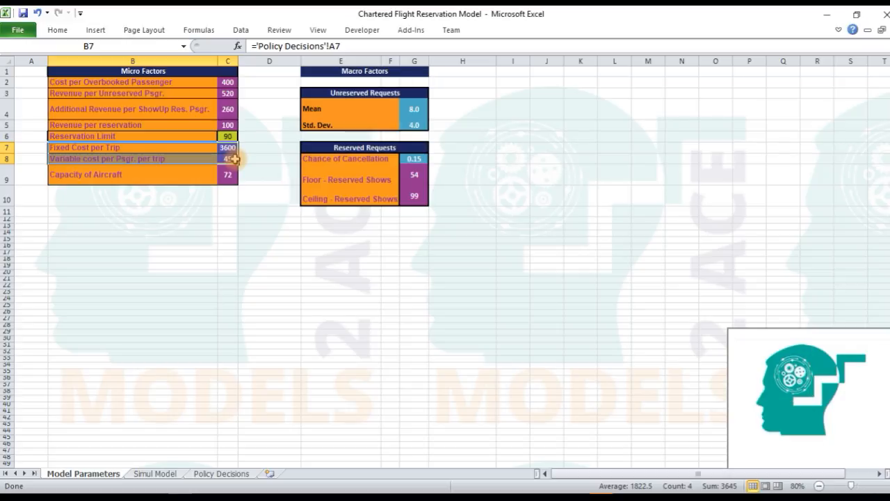
Step: Examine the Macro Factors block and its Mean and Std. Dev. inputs for Unreserved Requests
left_click_drag(313, 71, 386, 201)
left_click(347, 105)
mouse_move(416, 110)
left_mouse_down()
mouse_move(388, 126)
mouse_move(415, 125)
left_mouse_up()
left_click_drag(362, 110, 408, 123)
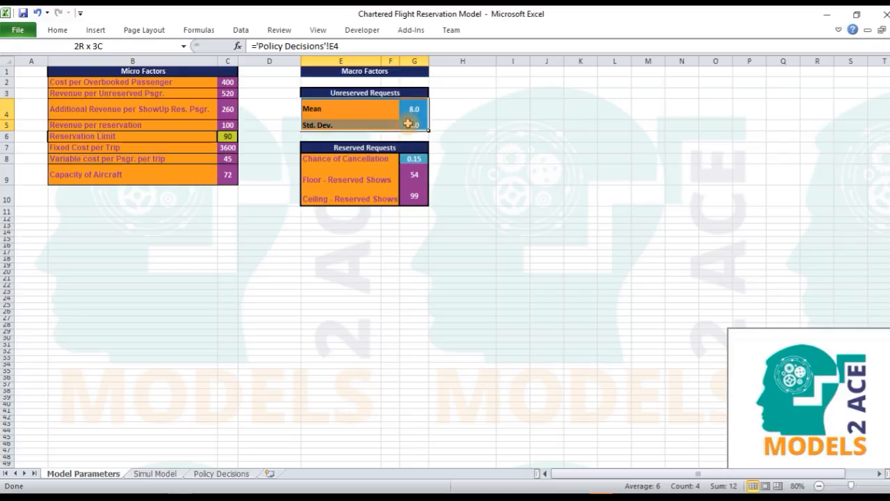
left_click(385, 93)
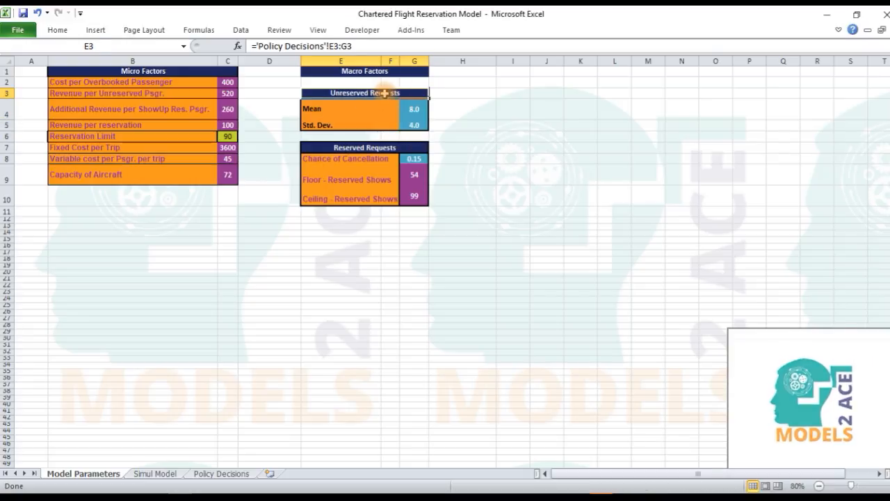
left_click(409, 108)
left_click_drag(408, 107, 414, 125)
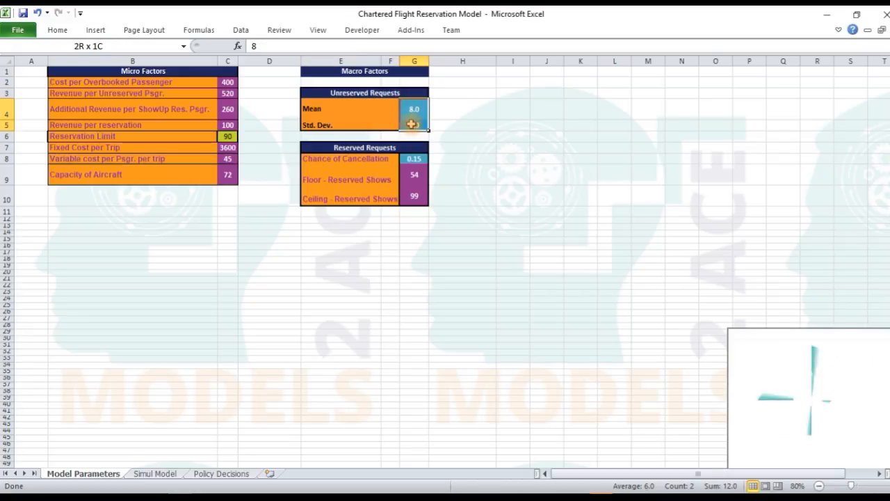
Step: Examine the Reserved Requests parameters: chance of cancellation, floor and ceiling of reserved shows
left_click(356, 147)
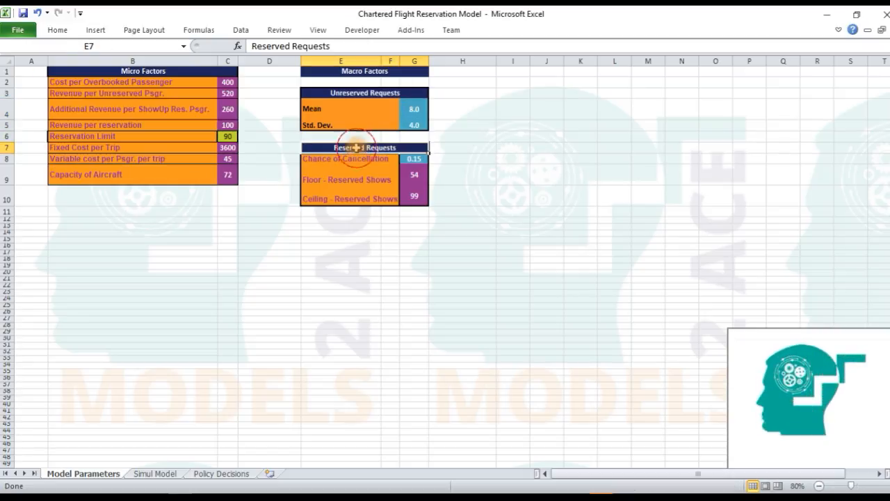
left_click(416, 160)
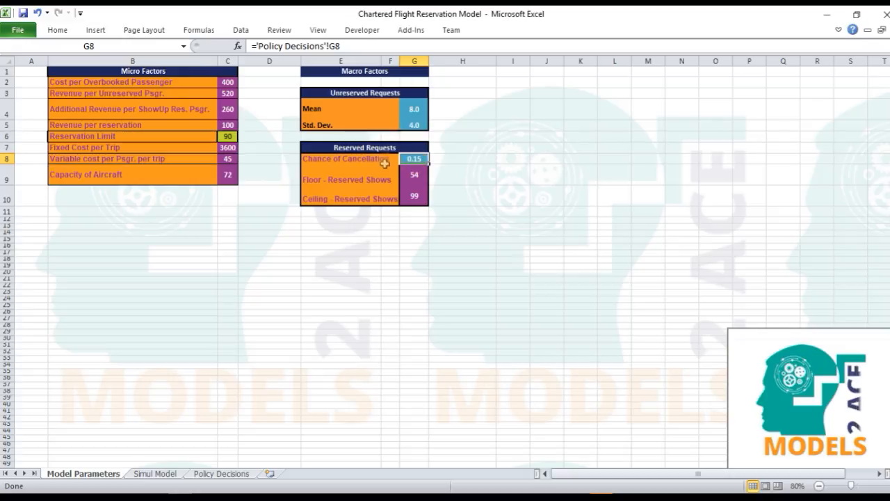
left_click(364, 179)
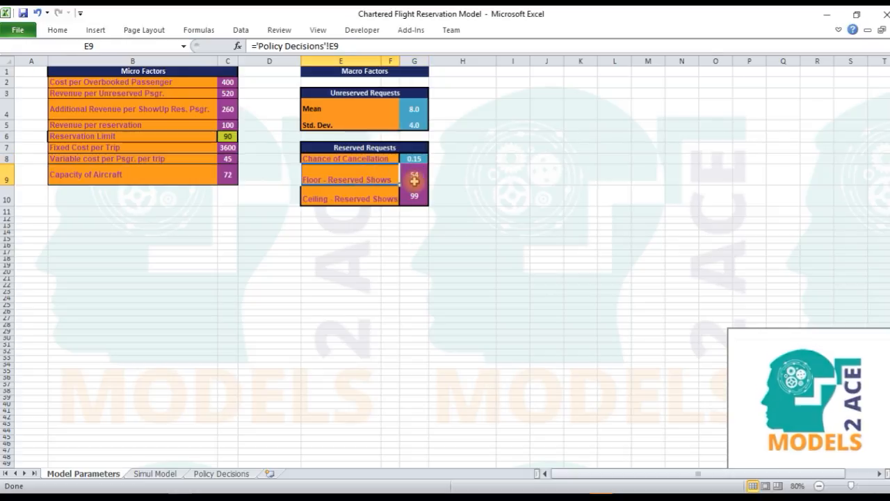
left_click(415, 181)
left_click_drag(348, 197, 420, 195)
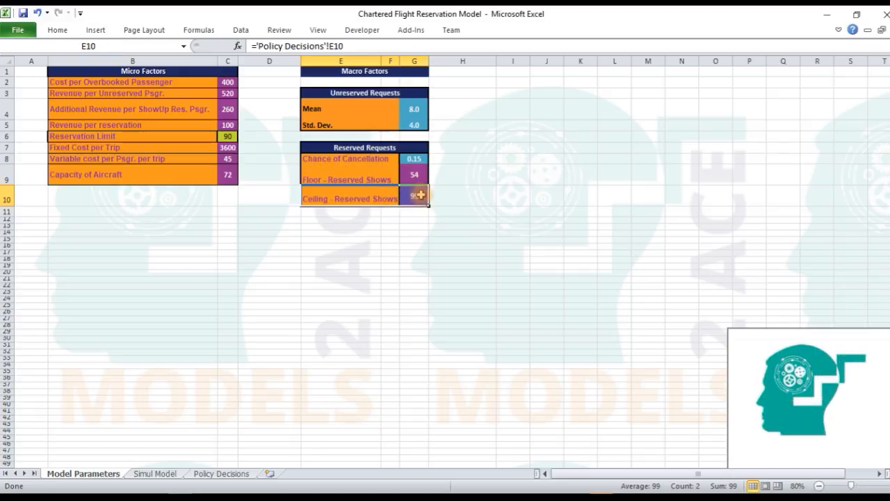
Step: Go to the Policy Decisions sheet and review the overbooking cost and the revenue inputs under Micro Factors
left_click(226, 473)
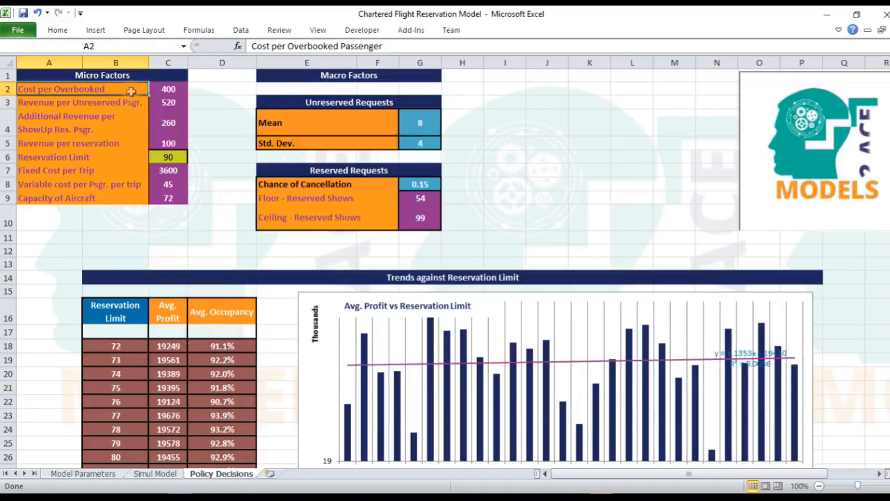
left_click(160, 91)
left_click(129, 101)
left_click(158, 104)
left_click(132, 119)
left_click(153, 120)
left_click(155, 142)
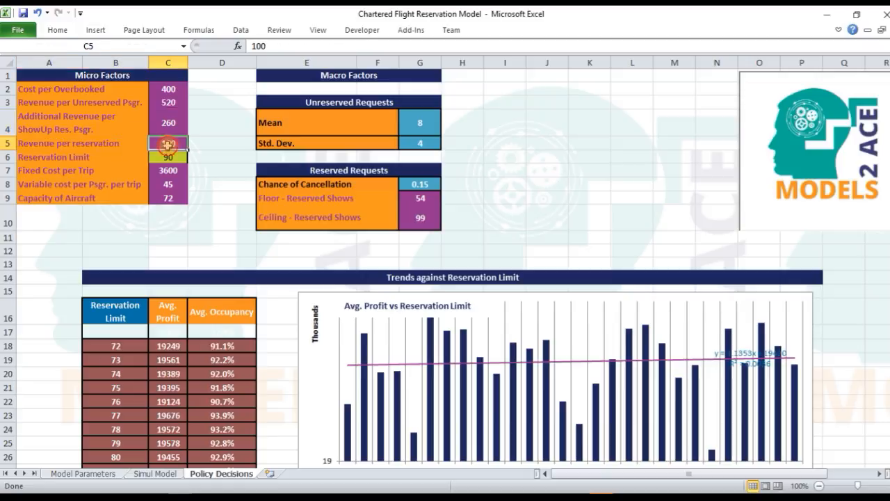
Step: Go to the Simul Model sheet and inspect how its Micro Factors cells reference the Policy Decisions sheet
left_click(154, 474)
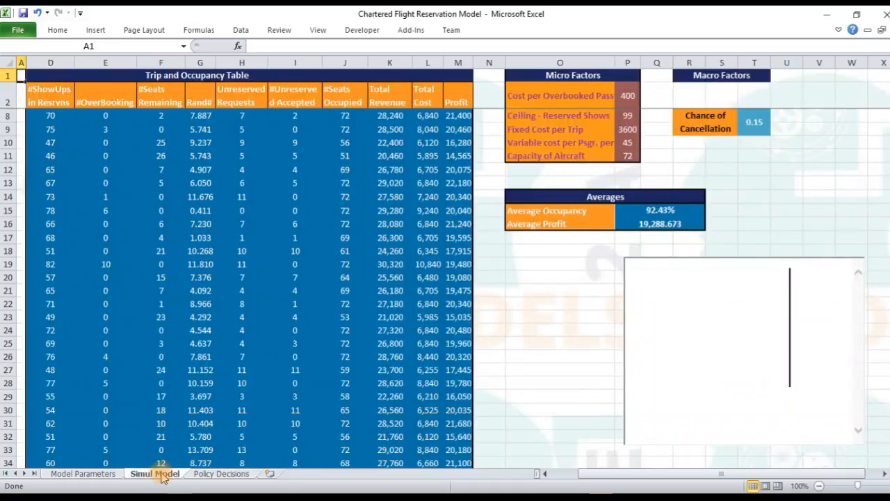
left_click(616, 100)
left_click(630, 96)
left_click(584, 117)
left_click(626, 119)
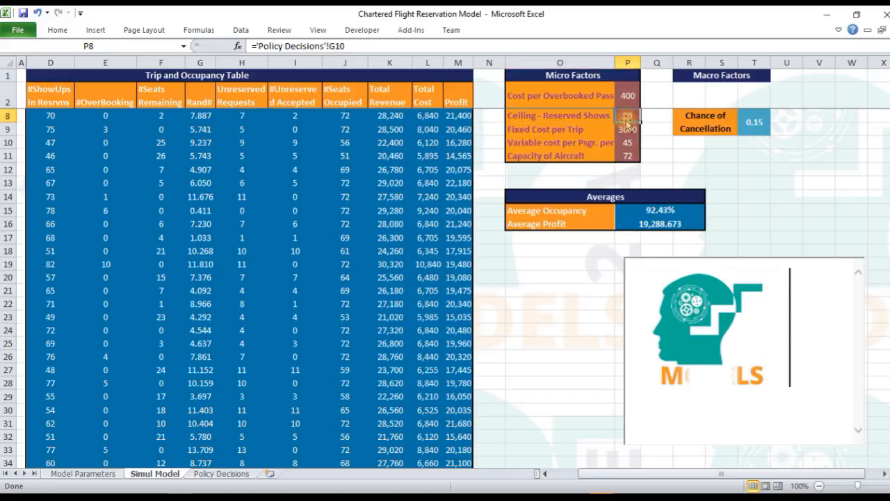
left_click(603, 129)
Step: Open the Name Manager and look through the workbook's defined names and their references
left_click(207, 32)
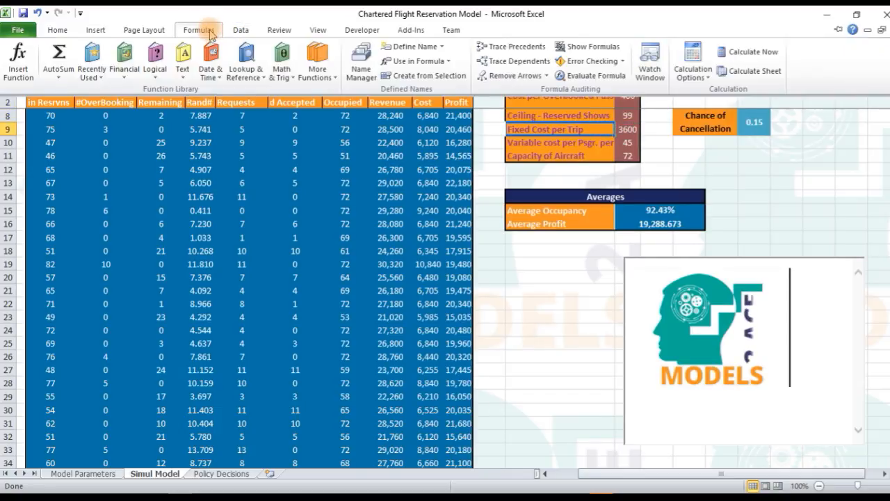
left_click(361, 74)
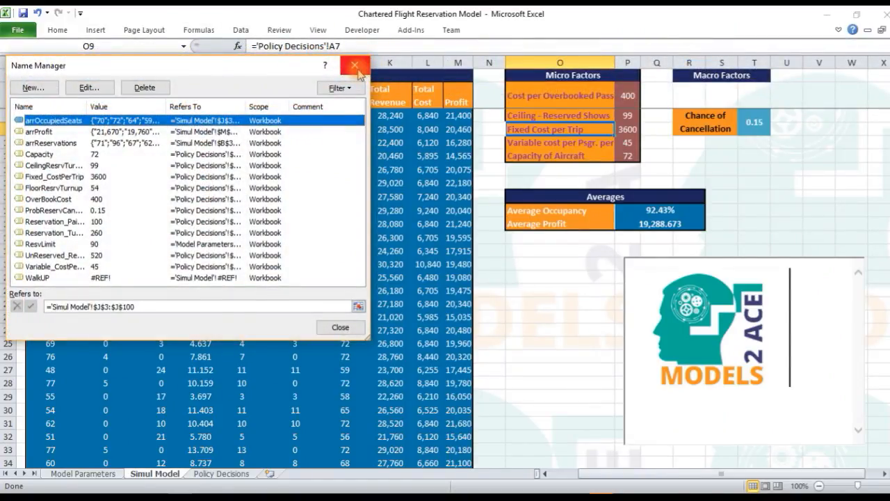
left_click_drag(265, 68, 330, 72)
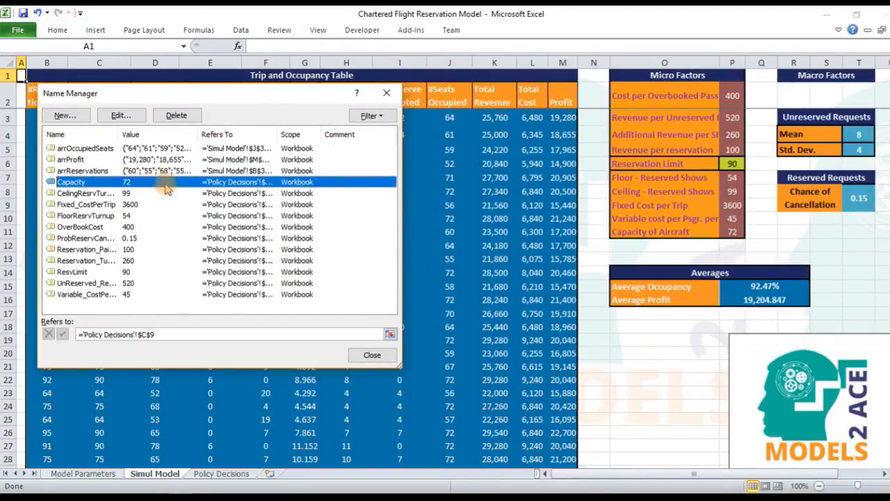
left_click(223, 328)
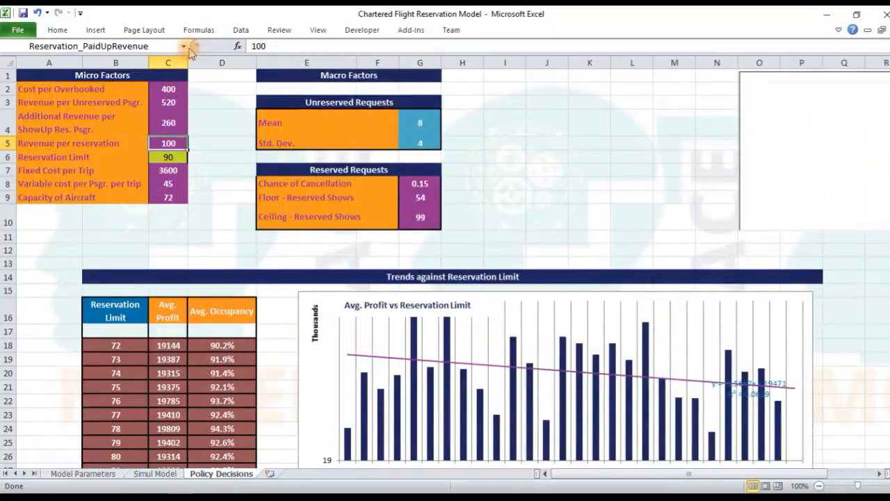
Step: From the Policy Decisions sheet, inspect which cell the defined name Capacity refers to, leaving the definition unedited
left_click(199, 30)
left_click(362, 62)
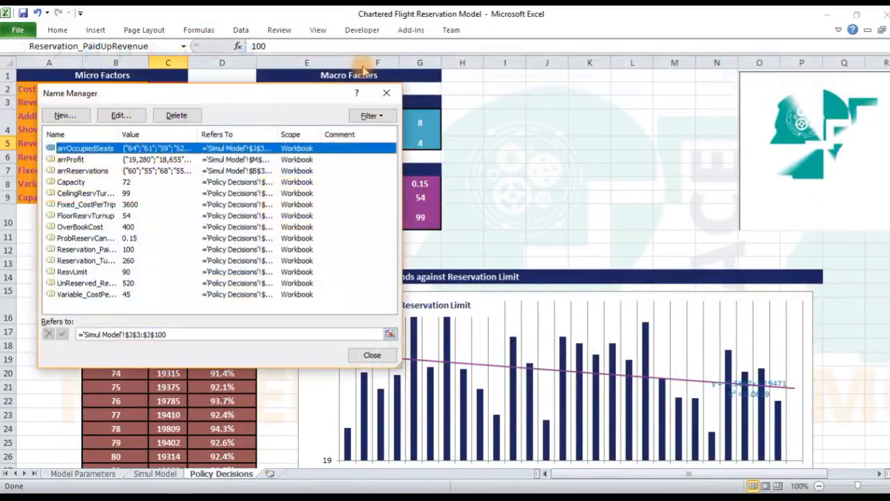
double_click(82, 182)
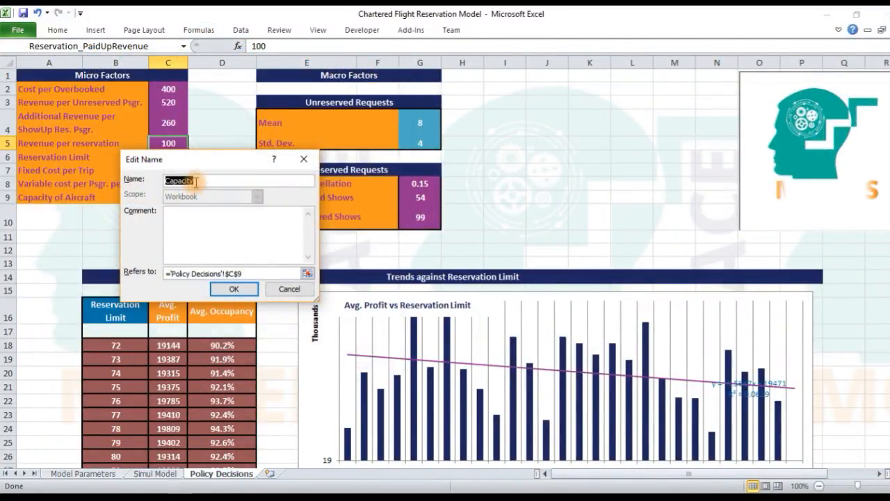
left_click(235, 274)
left_click_drag(230, 159, 602, 96)
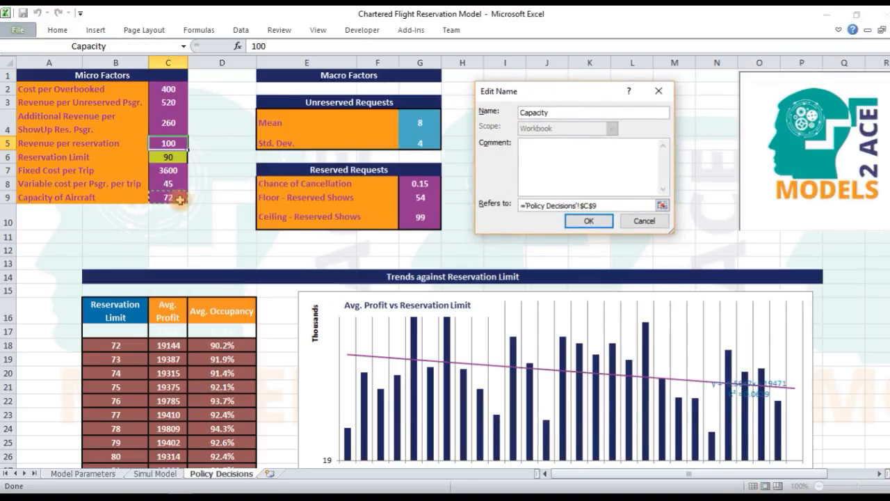
left_click(642, 220)
Step: Inspect which Policy Decisions cell the defined name for the ceiling of reserved shows refers to
double_click(452, 125)
left_click(550, 203)
left_click(413, 210)
key("Return")
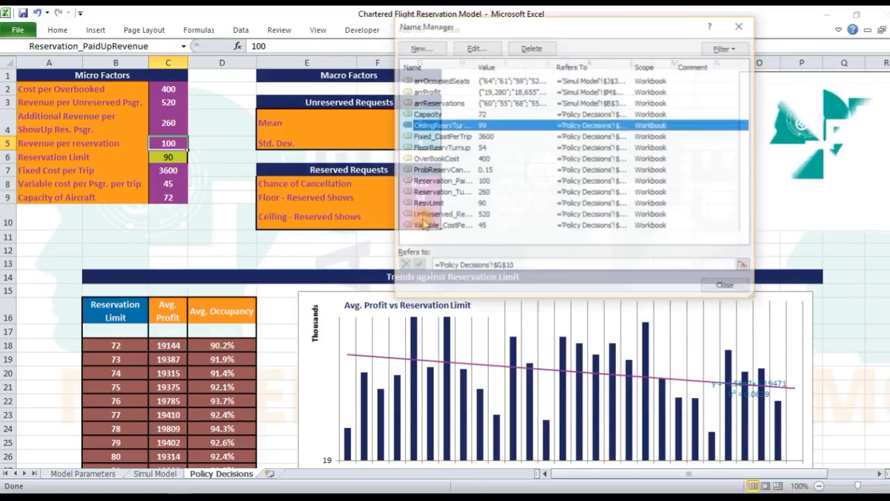
Step: Inspect which Policy Decisions cell the defined name Fixed_CostPerTrip refers to
left_click(464, 136)
double_click(464, 136)
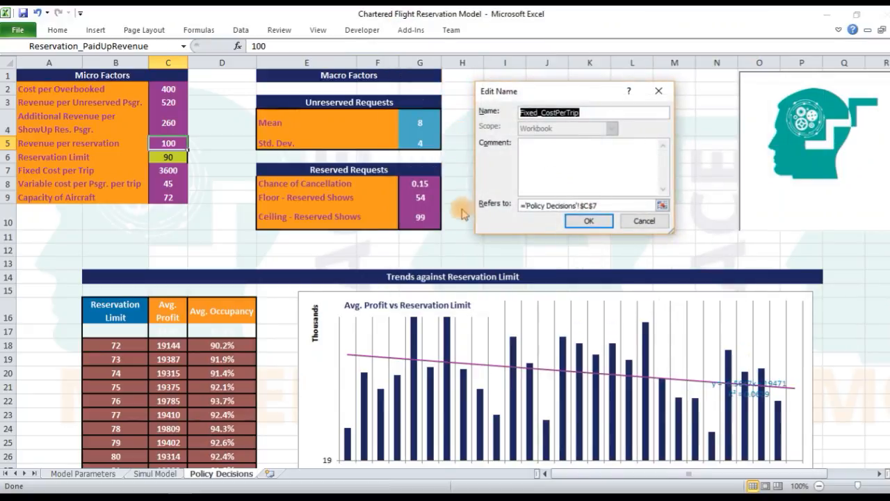
left_click(533, 206)
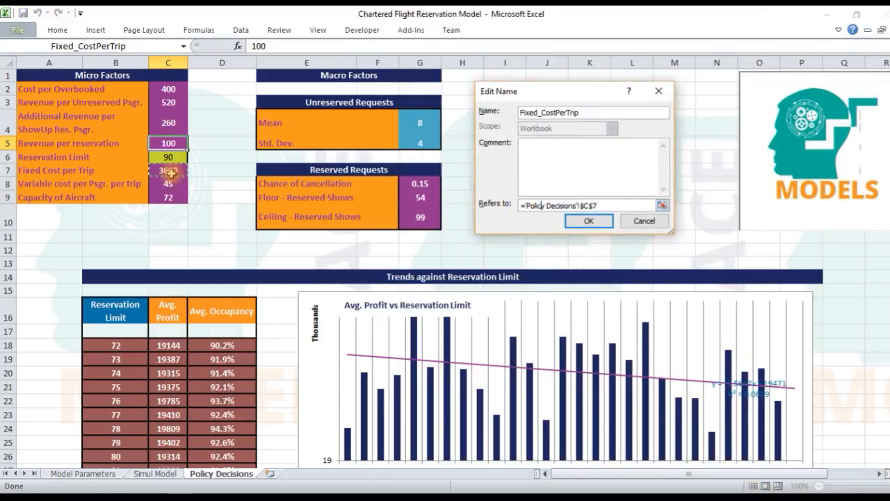
left_click(589, 221)
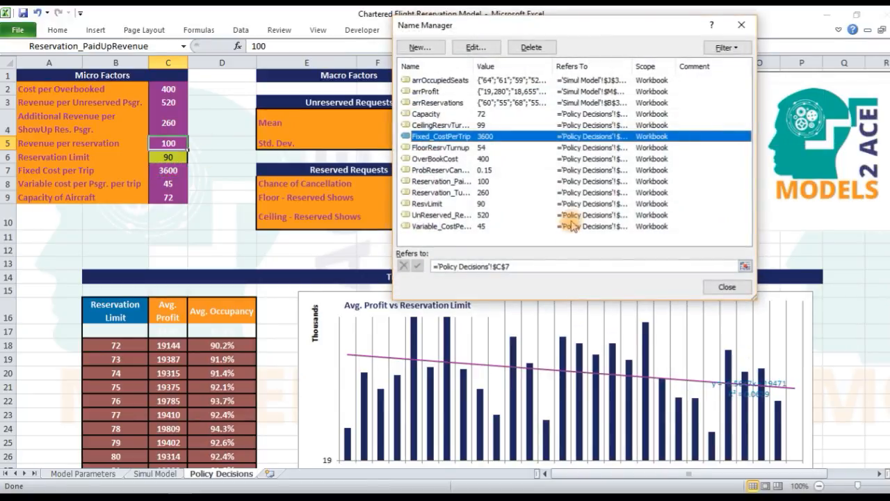
Step: Inspect which Policy Decisions cell the defined name FloorResrvTurnup refers to
key("Escape")
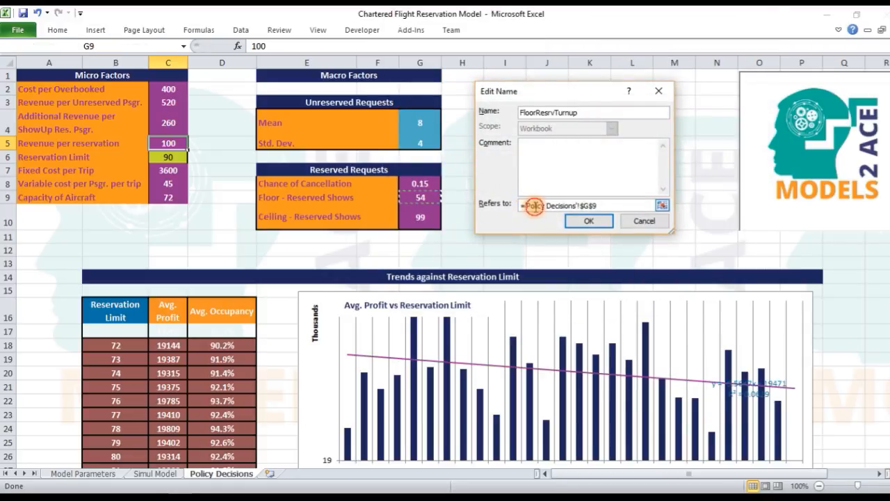
left_click(421, 199)
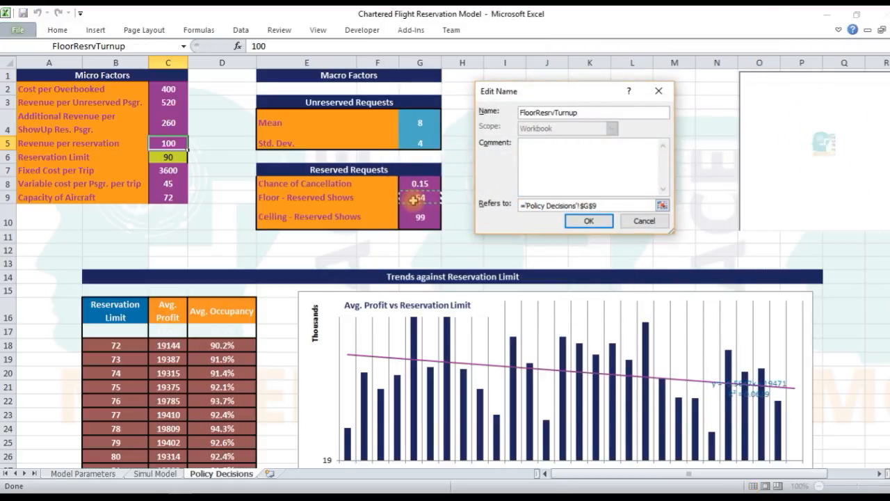
key("Return")
Step: Inspect which Policy Decisions cell the defined name OverBookCost refers to
double_click(445, 159)
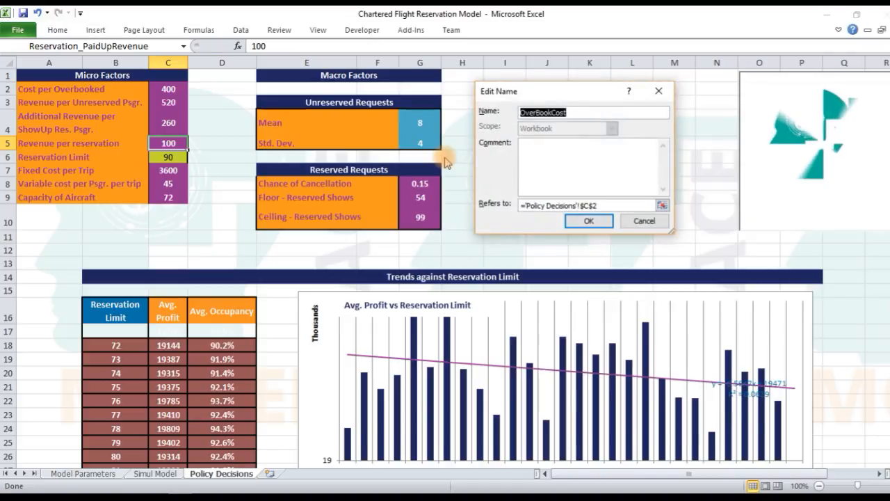
left_click(526, 205)
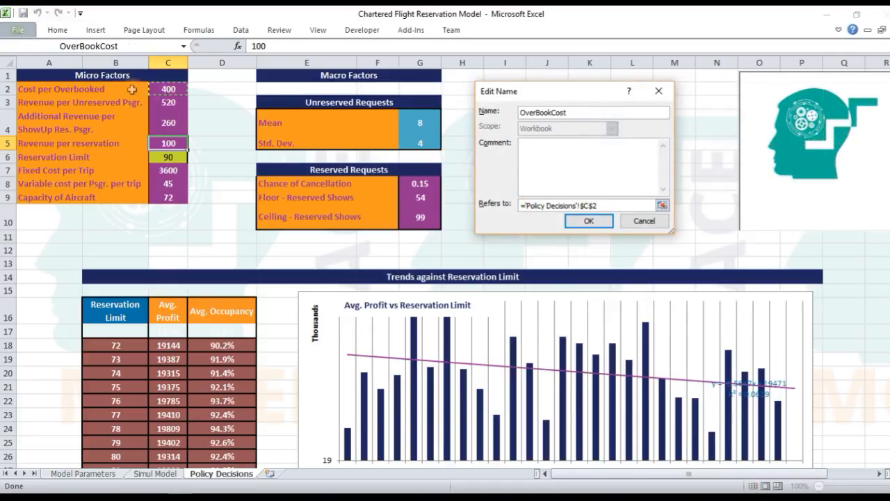
key("Return")
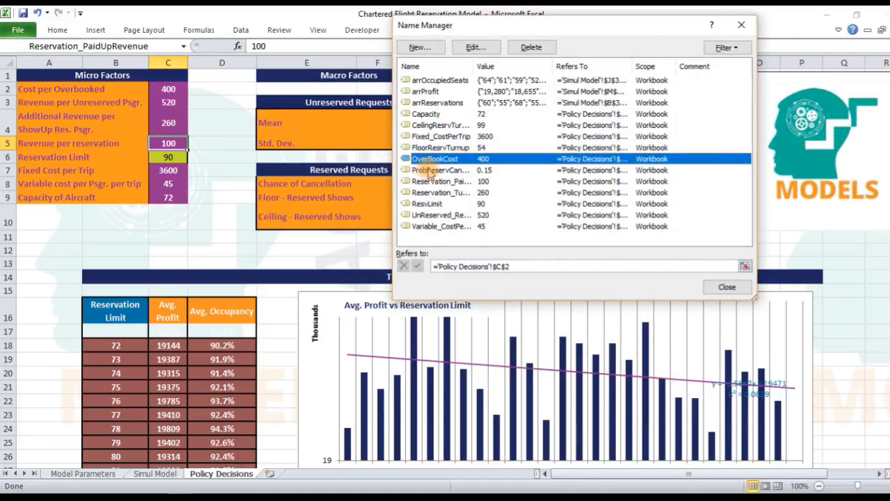
Step: Inspect which Policy Decisions cells the defined names ProbReservCancellation and Reservation_PaidUpRevenue refer to
double_click(429, 171)
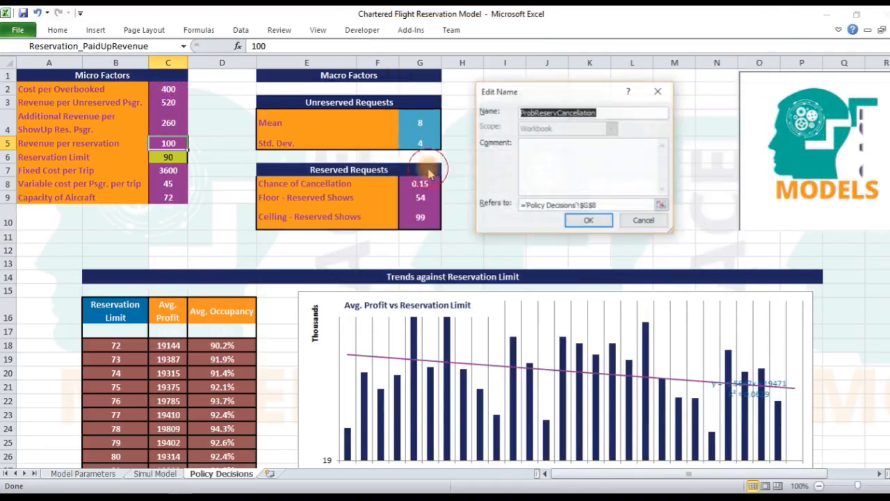
left_click(576, 203)
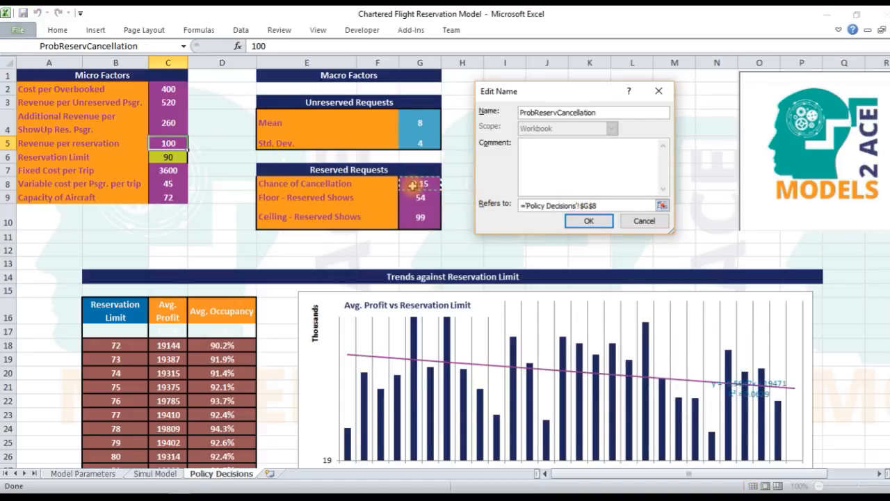
key("Return")
double_click(445, 182)
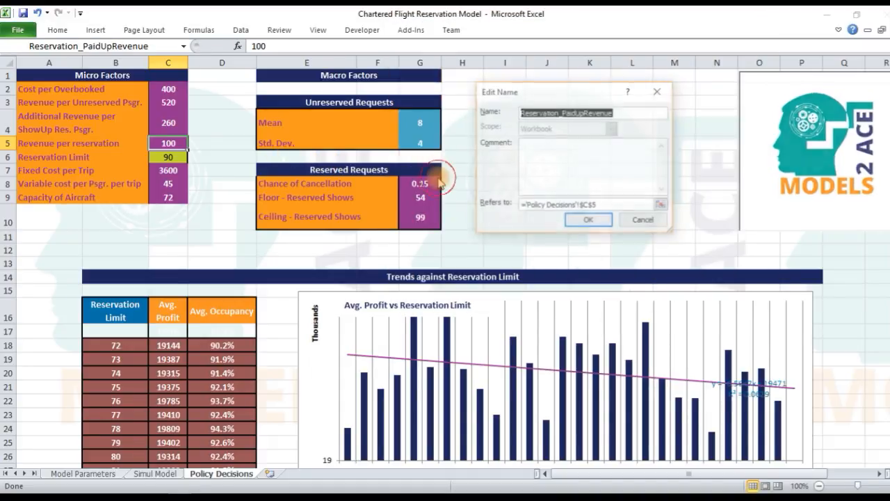
left_click(531, 205)
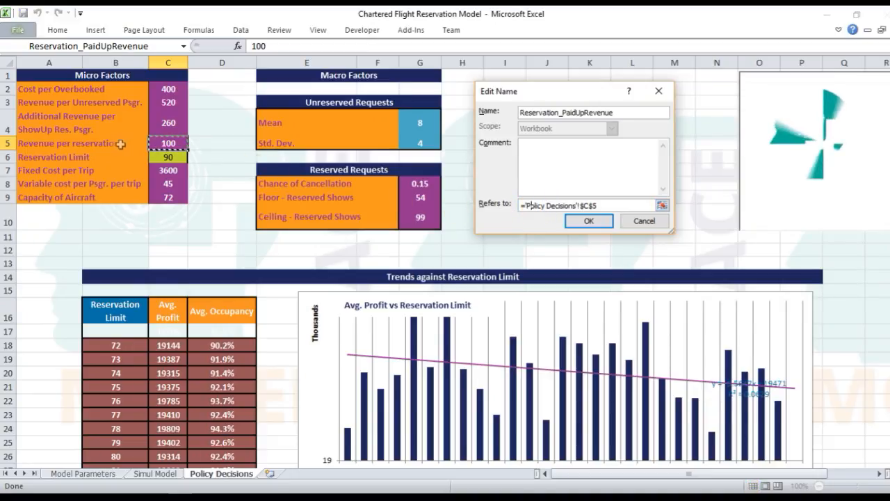
key("Return")
Step: Inspect which Policy Decisions cells the defined names Reservation_TurnUpRevenue and ResvLimit refer to
double_click(438, 197)
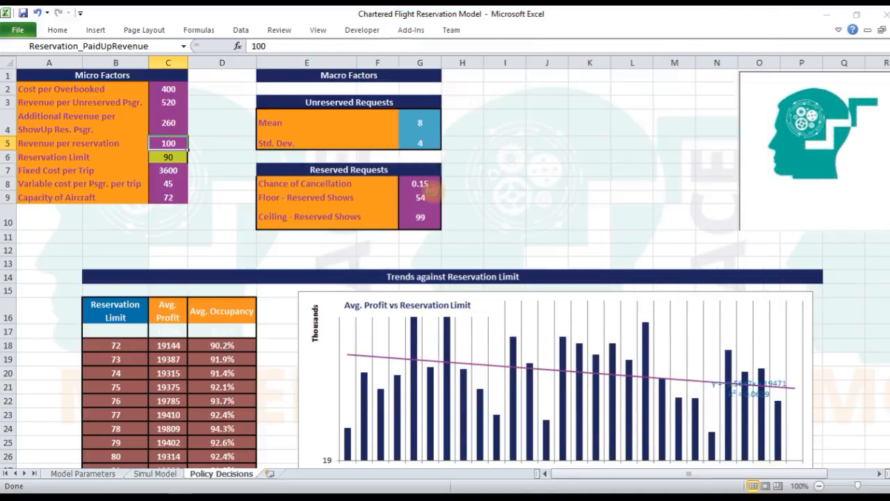
left_click(542, 205)
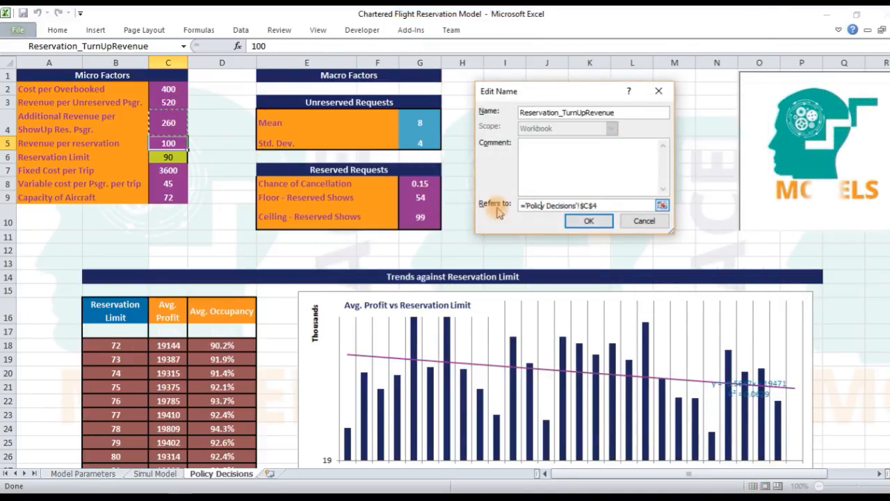
left_click(158, 125)
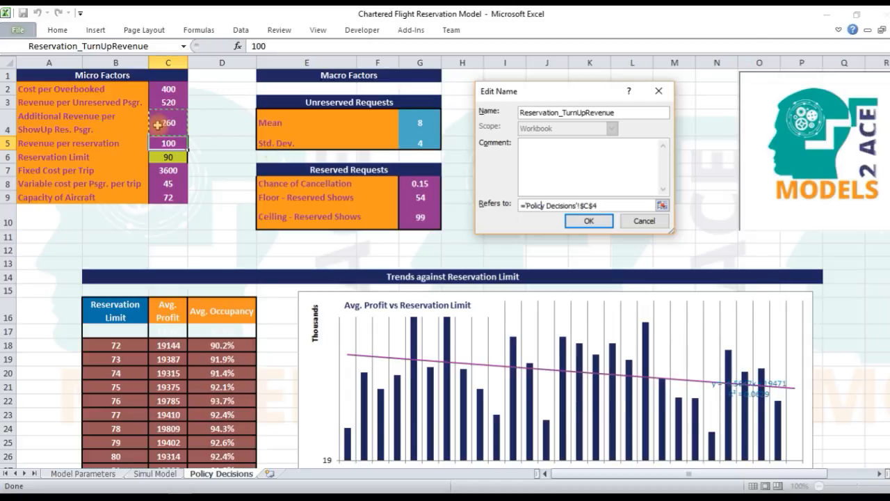
key("Return")
double_click(432, 203)
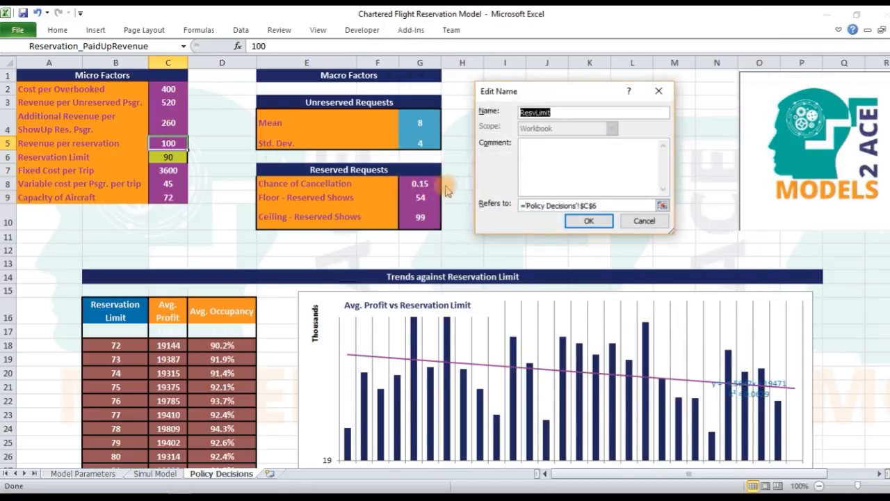
left_click(528, 204)
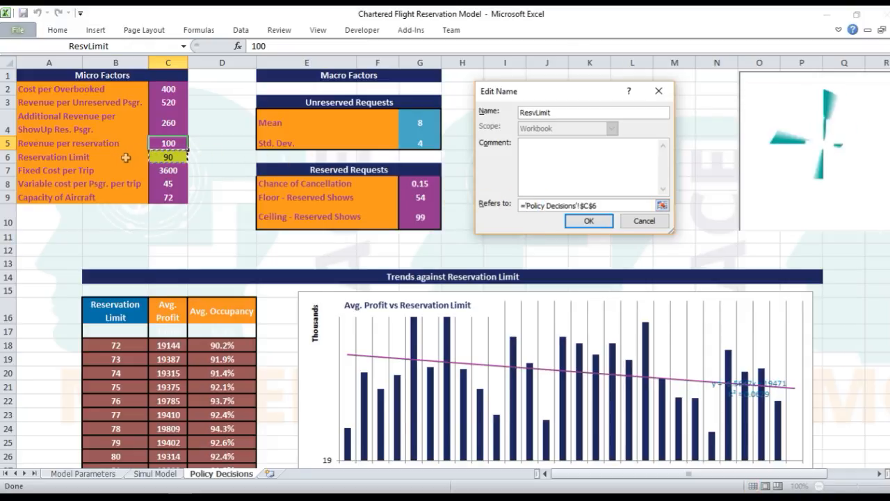
key("Return")
Step: Inspect which Policy Decisions cells UnReserved_Revenue and Variable_CostPerPassPerTrip refer to, and leave the list of defined names
double_click(420, 216)
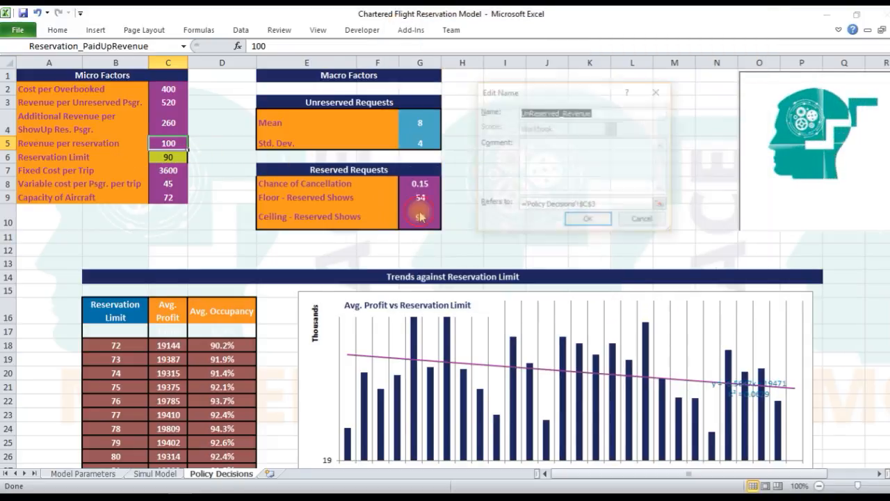
left_click(547, 206)
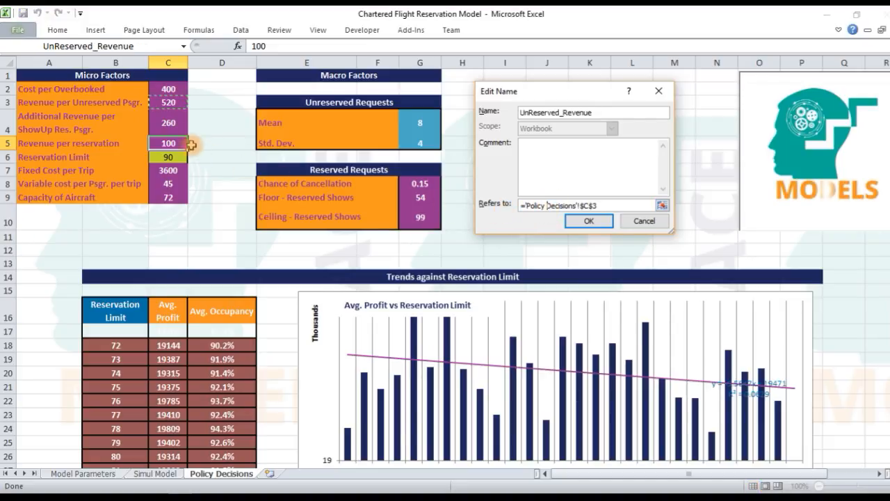
key("Return")
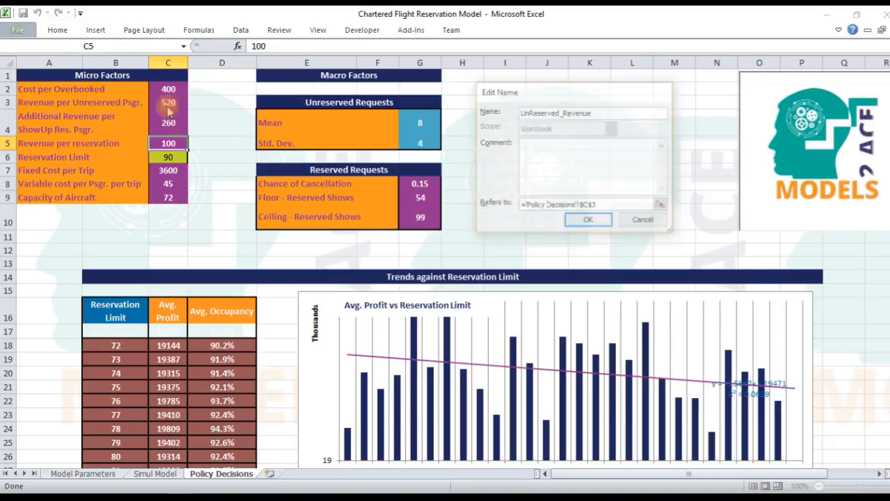
double_click(442, 227)
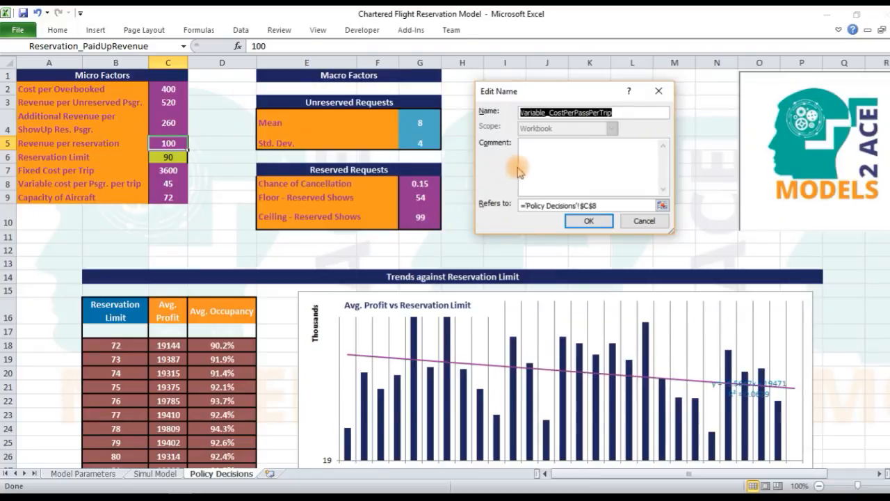
left_click(547, 206)
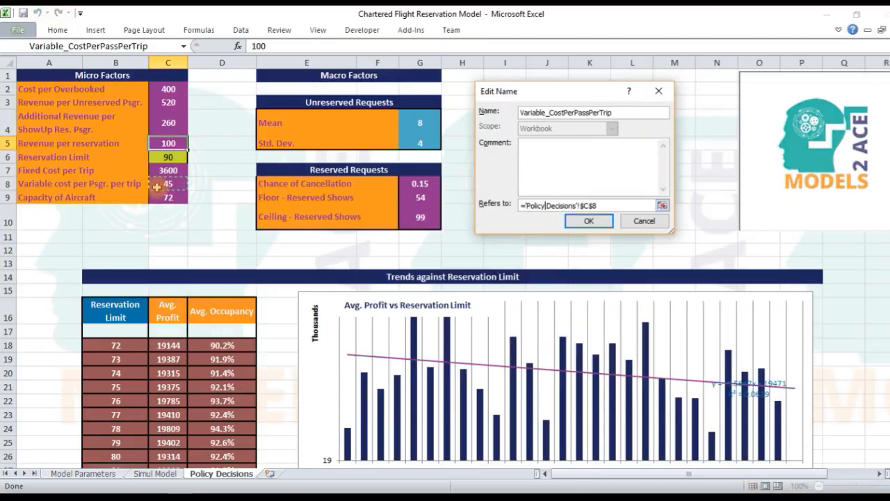
key("Return")
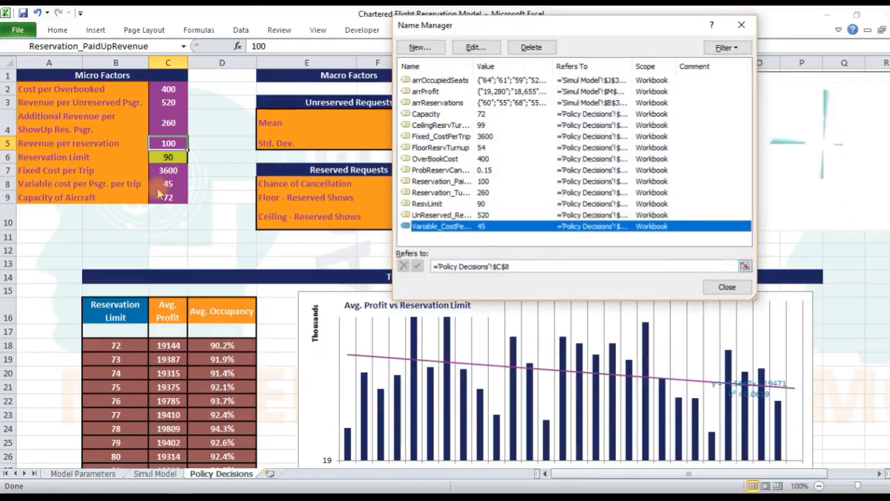
key("Escape")
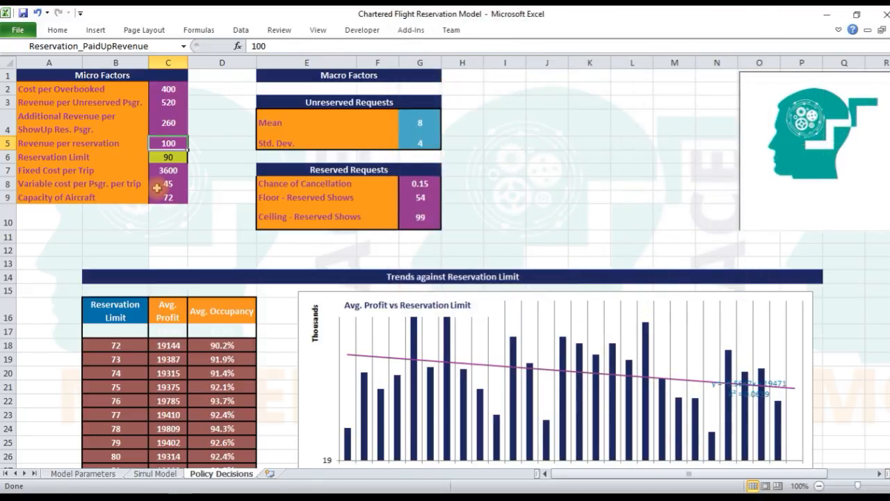
Step: On the Simul Model sheet, select the whole Trip and Occupancy Table, B1:M101, to show its extent
left_click(153, 473)
left_click(153, 473)
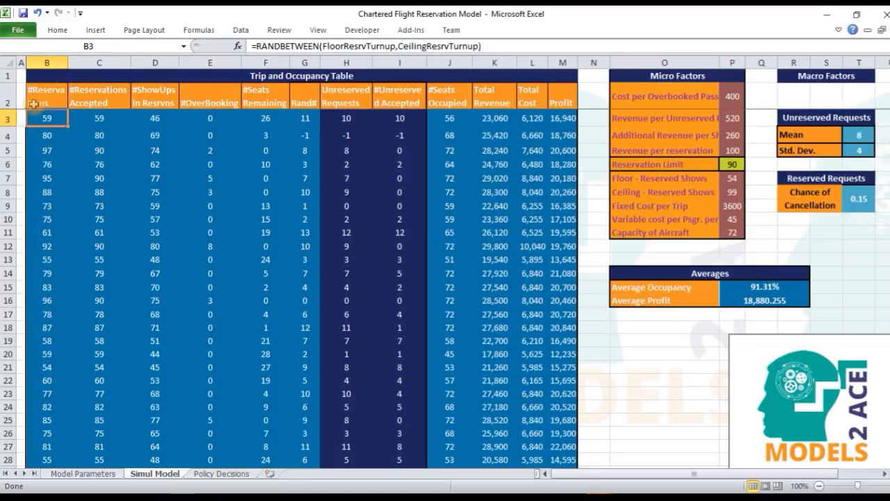
left_click(41, 80)
left_click_drag(565, 460, 566, 460)
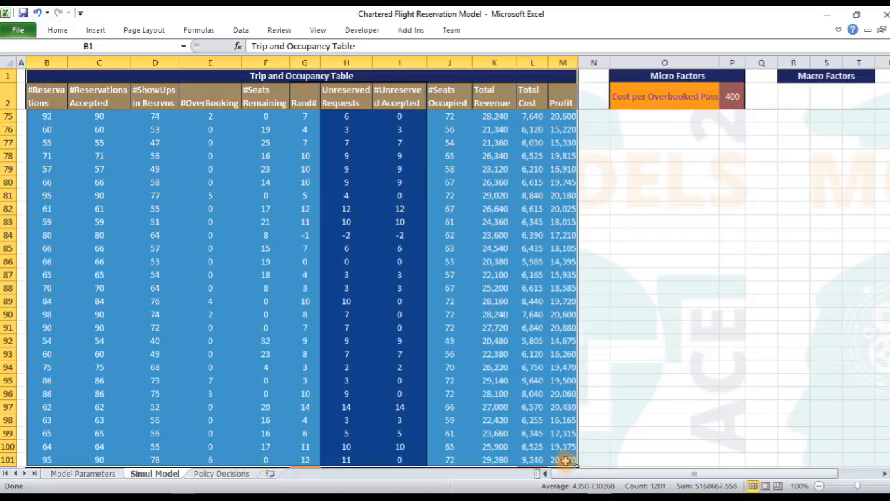
scroll(6, 387, "up", 6)
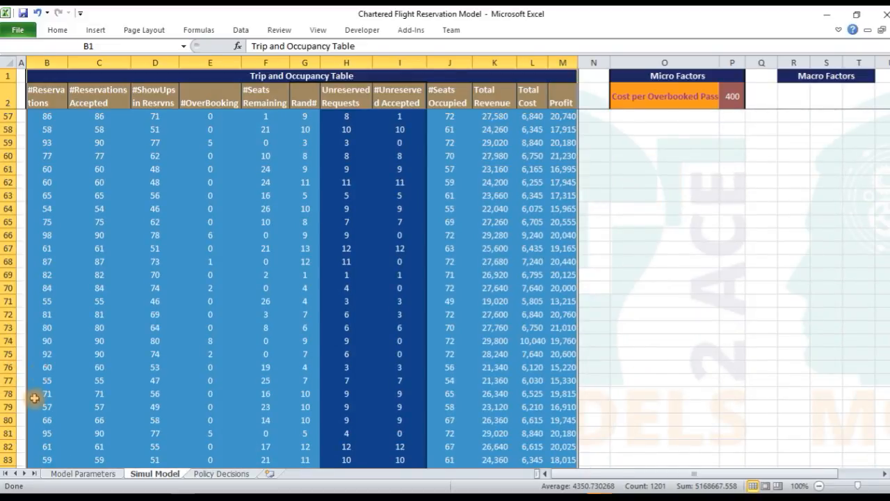
scroll(38, 390, "down", 7)
Step: Check the #Reservations column at its last row, B101, and return to its first data cell, B3
left_click(45, 419)
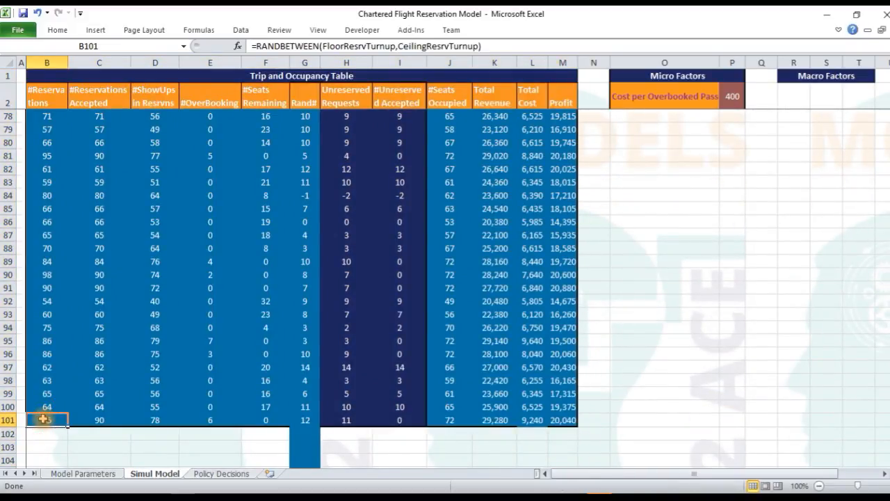
key("ctrl+a")
key("Up")
key("Up")
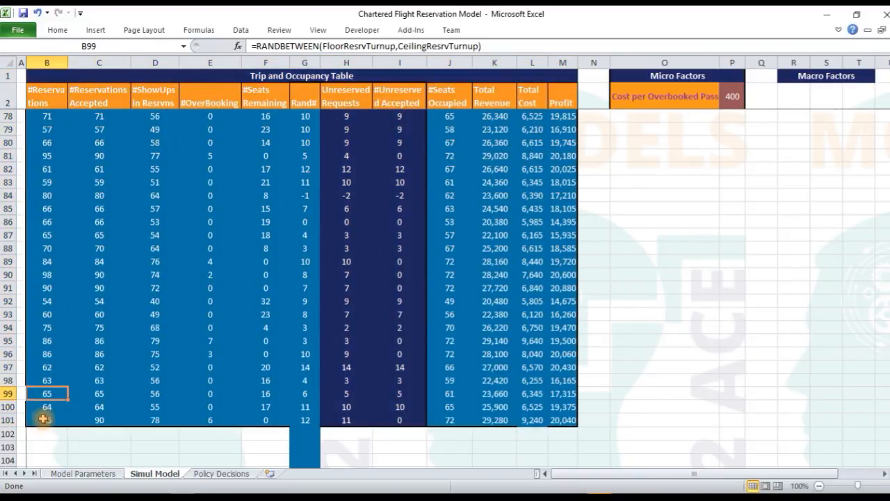
key("ctrl+Up")
key("Down")
key("Down")
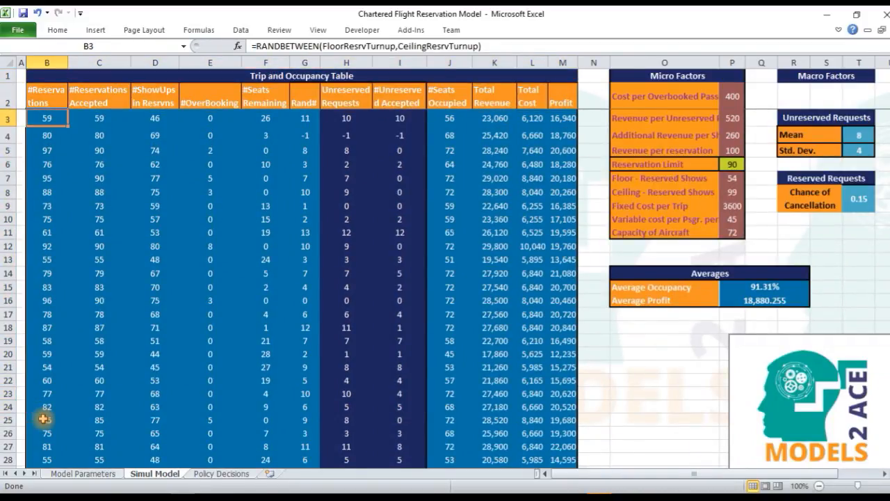
Step: Examine the RANDBETWEEN formula in B3 of #Reservations, including its FloorResrvTurnup and CeilingResrvTurnup arguments
left_click_drag(56, 97, 52, 120)
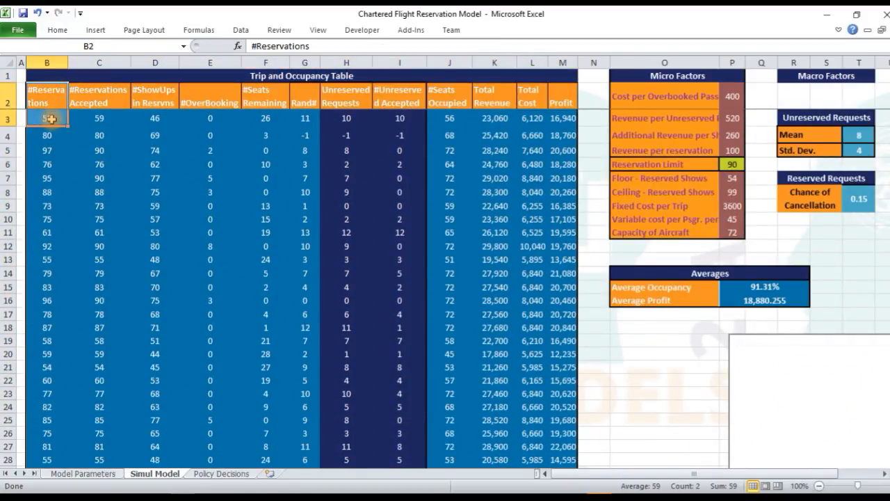
left_click(51, 121)
double_click(278, 46)
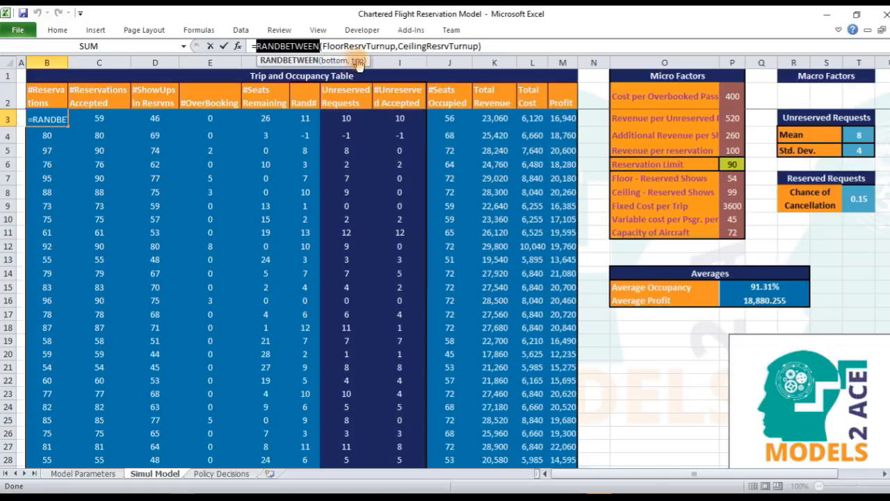
double_click(342, 45)
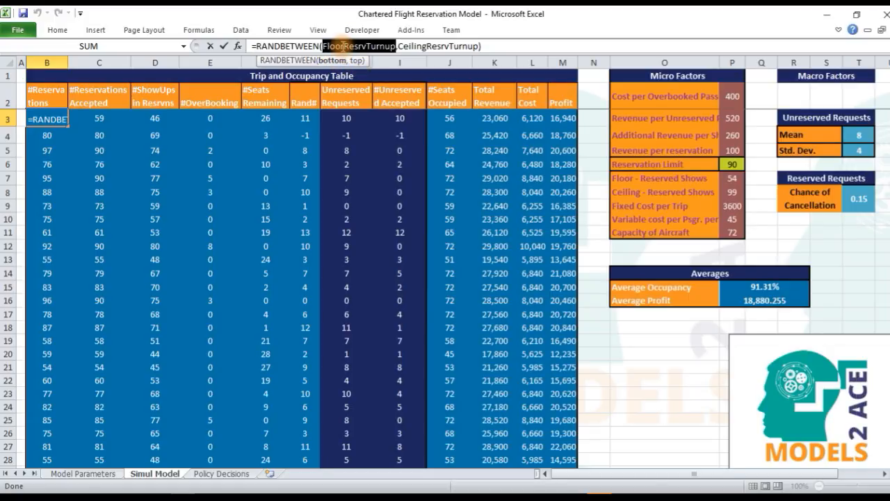
double_click(440, 46)
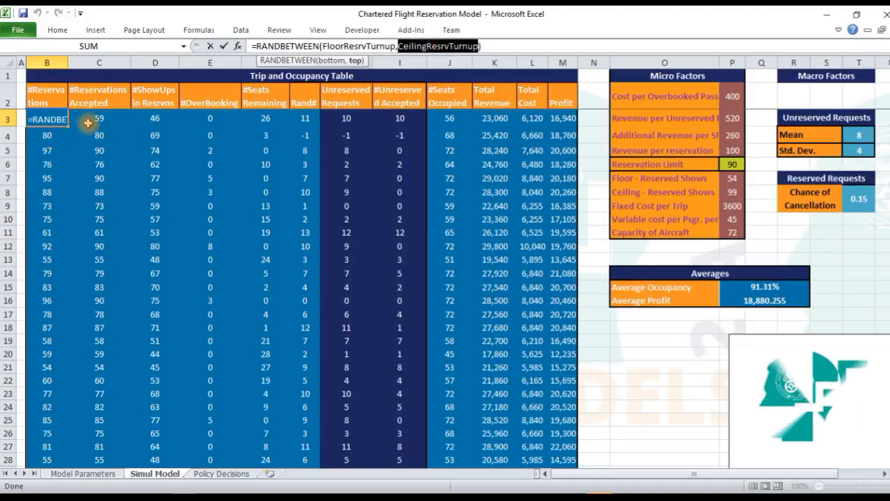
key("ctrl+Return")
Step: Examine the MIN formula in C3 of #Reservations Accepted, including its B3 and ResvLimit arguments
left_click(89, 94)
left_click(90, 119, "shift")
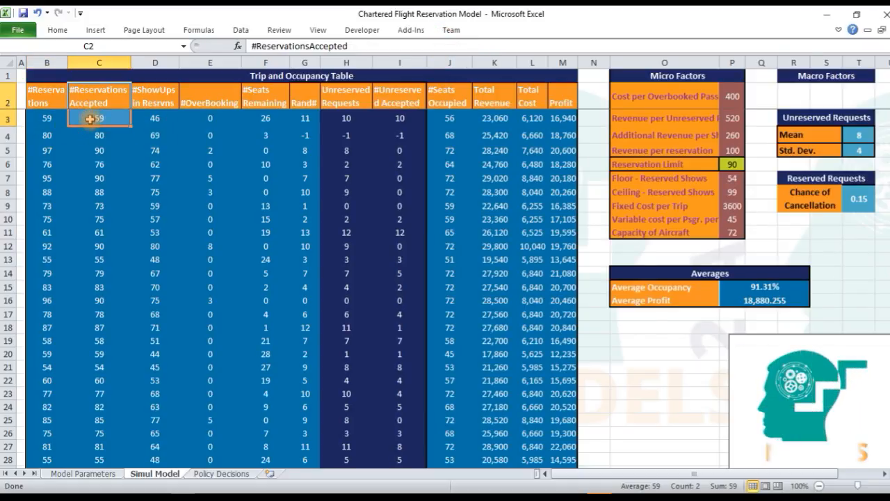
left_click(90, 119)
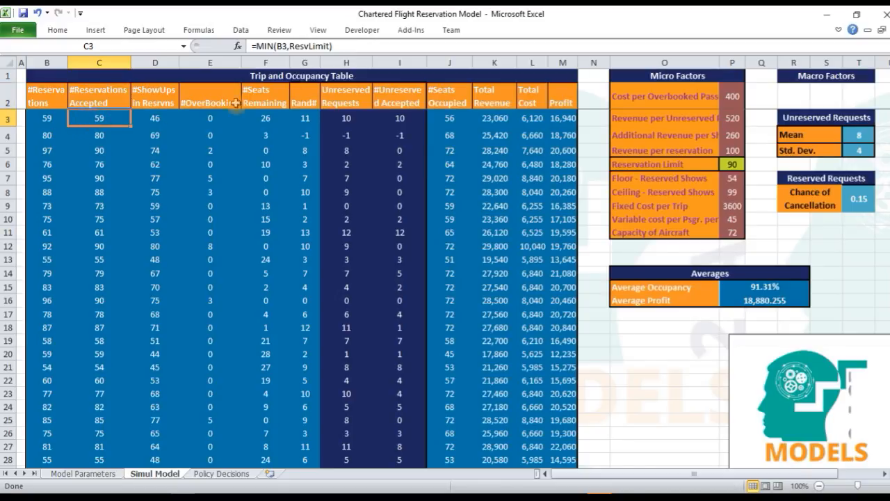
double_click(301, 44)
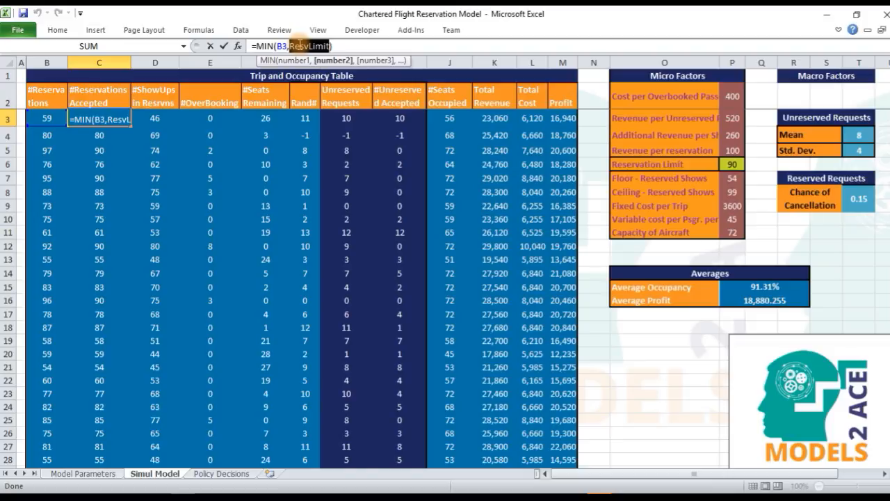
double_click(265, 46)
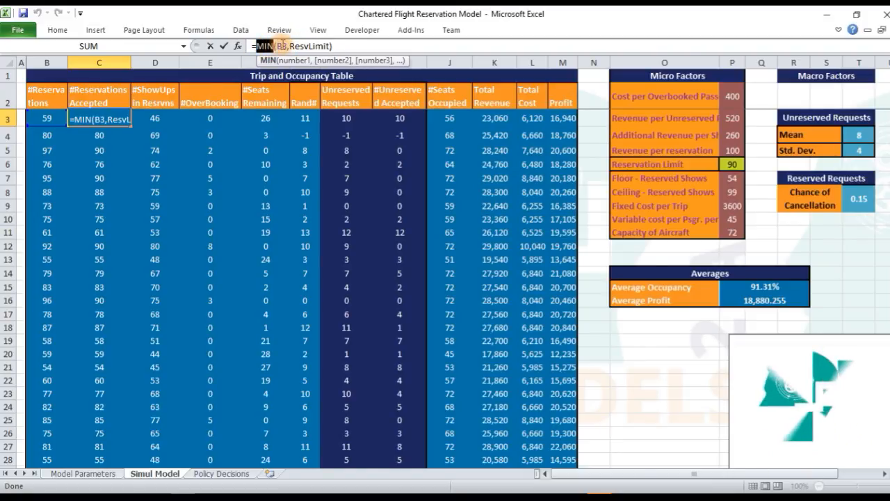
double_click(282, 46)
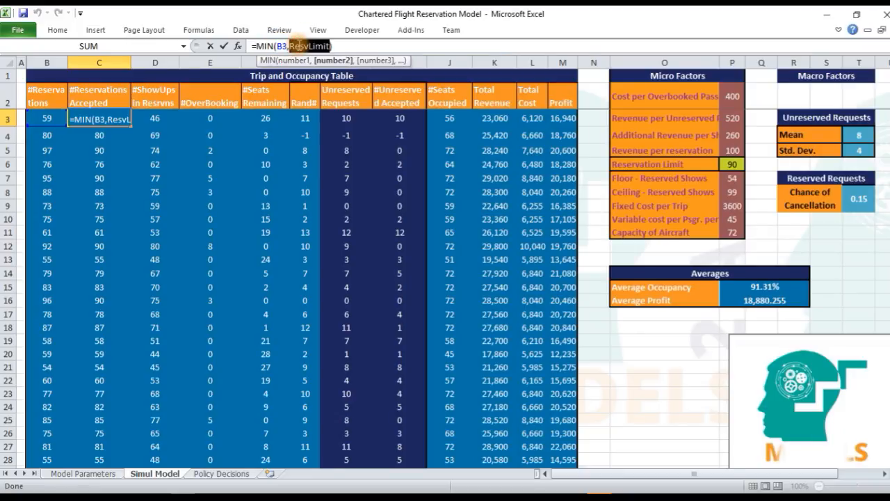
key("Return")
Step: Examine the CRITBINOM formula in D3 of #ShowUps in Resrvns, including its C3 and (1-ProbReservCancellation) arguments
left_click_drag(174, 99, 167, 119)
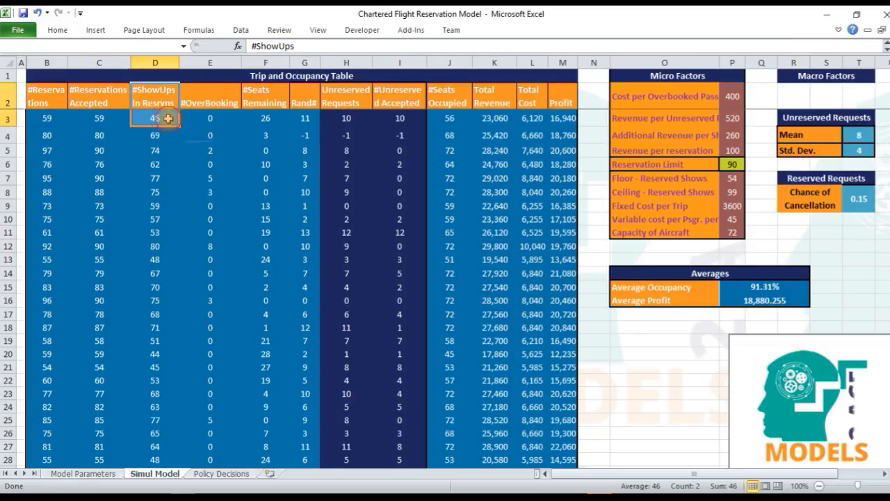
left_click(168, 118)
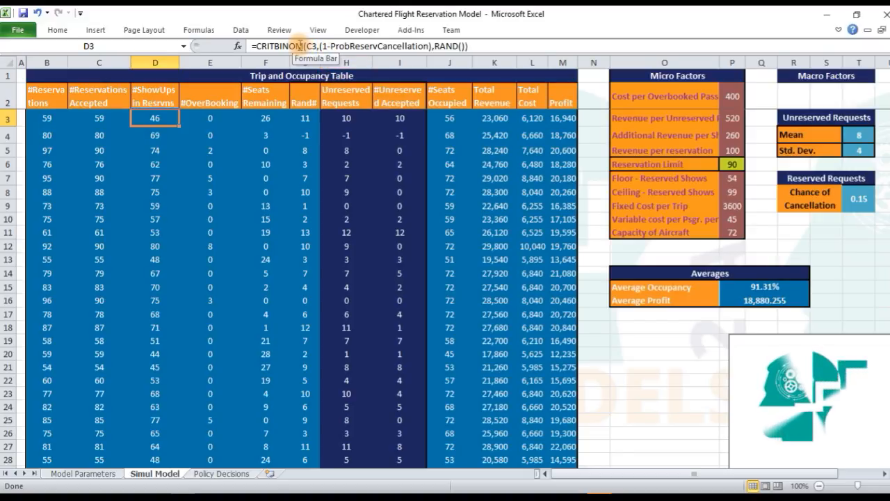
left_click_drag(320, 46, 434, 46)
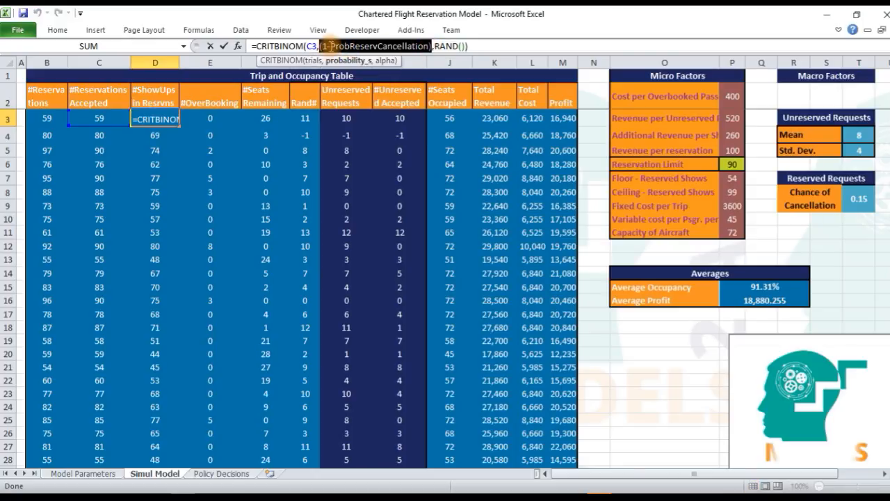
double_click(278, 44)
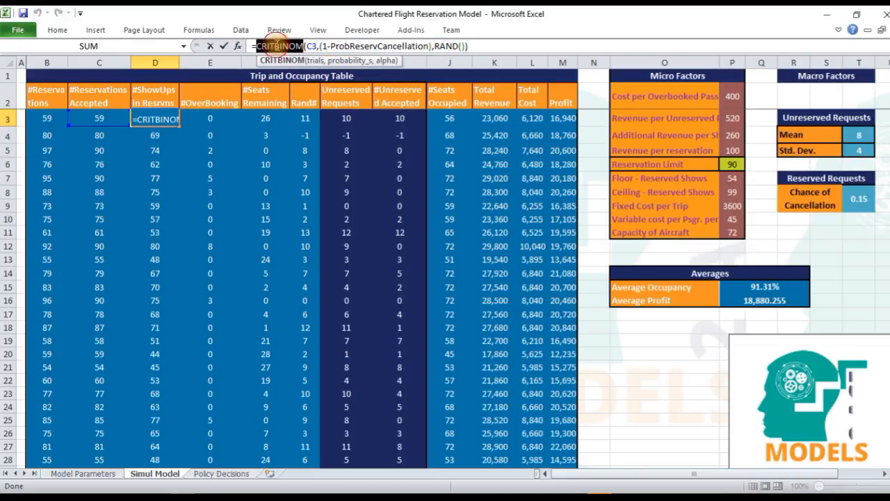
left_click_drag(321, 46, 429, 48)
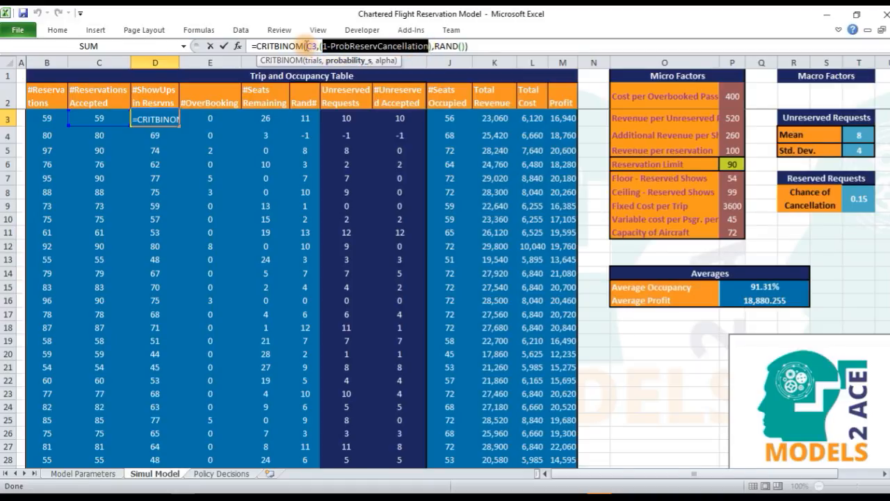
left_click_drag(306, 46, 319, 46)
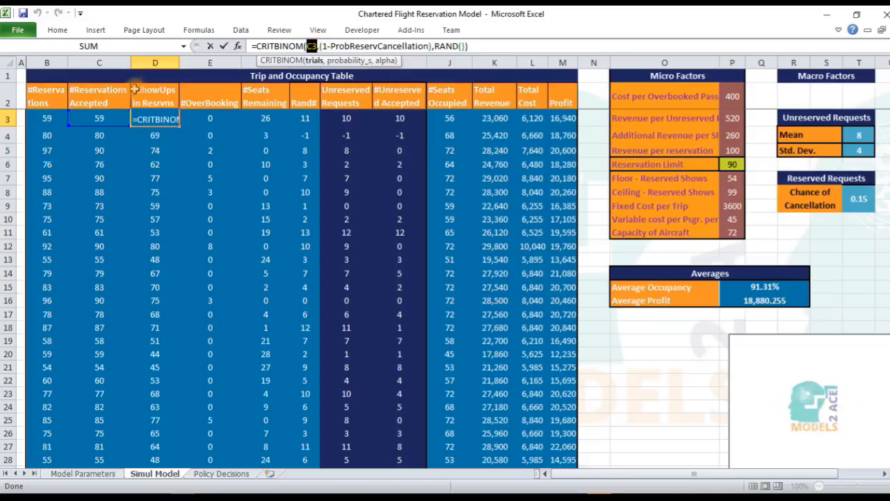
key("Return")
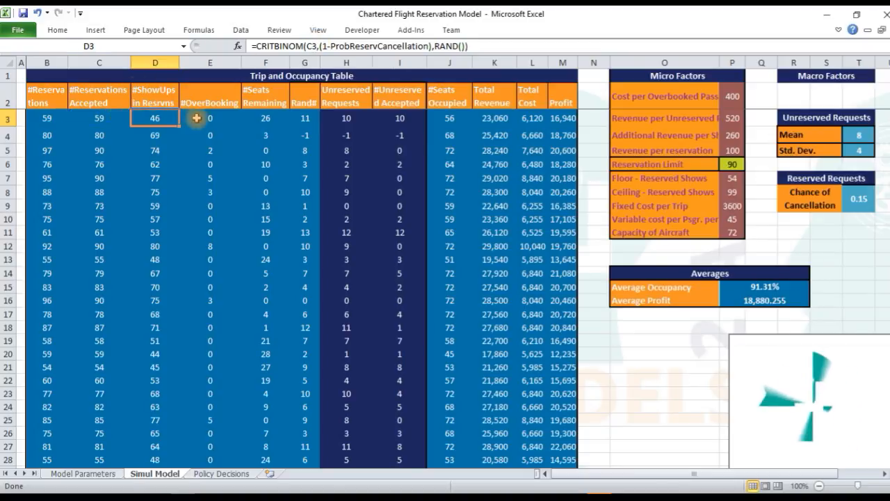
left_click_drag(155, 92, 151, 115)
Step: Examine the MAX formula in E3 of #OverBooking, including its D3-Capacity and 0 arguments
left_click_drag(207, 102, 206, 118)
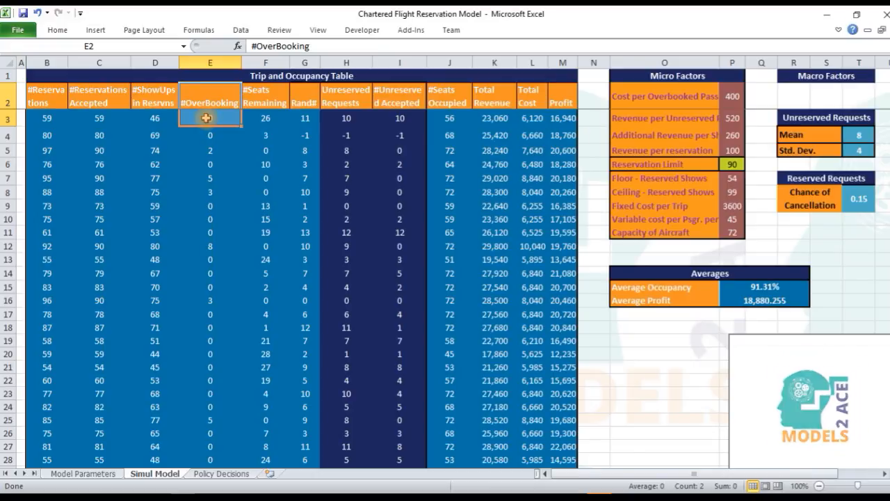
left_click(207, 118)
left_click_drag(279, 46, 332, 46)
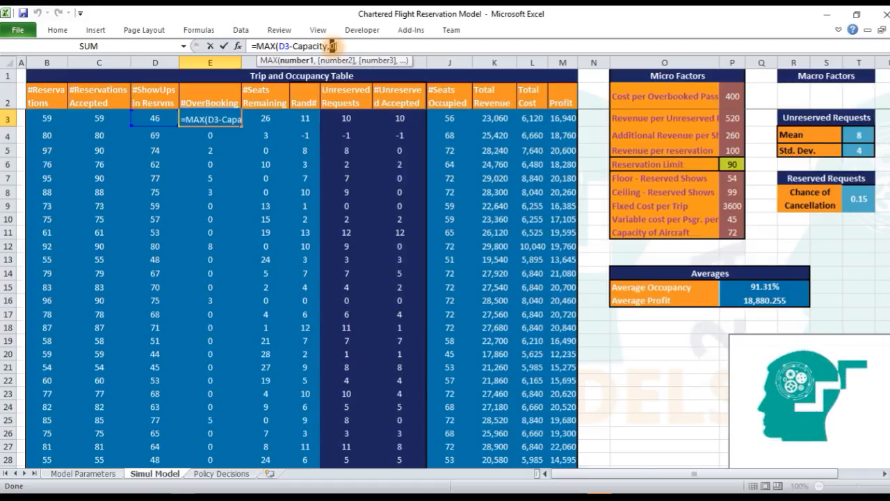
key("Escape")
Step: Examine the E3*OverBookCost term of the Total Cost formula in L3
left_click(524, 119)
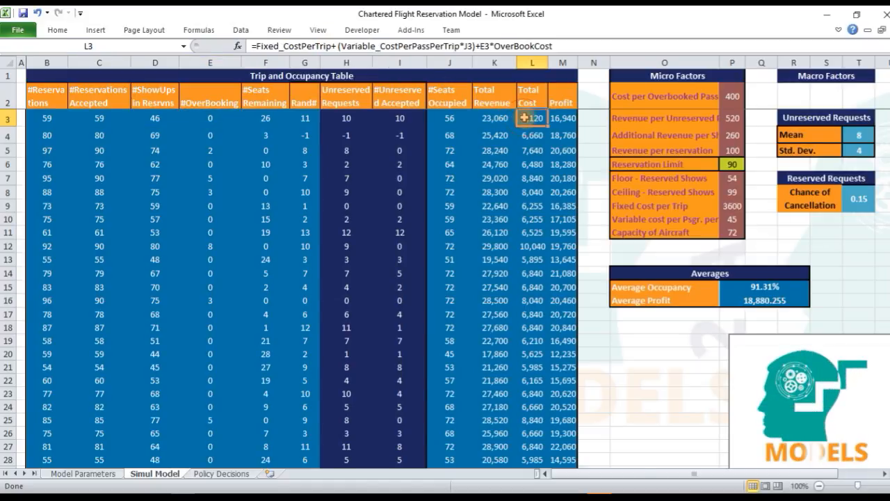
double_click(523, 46)
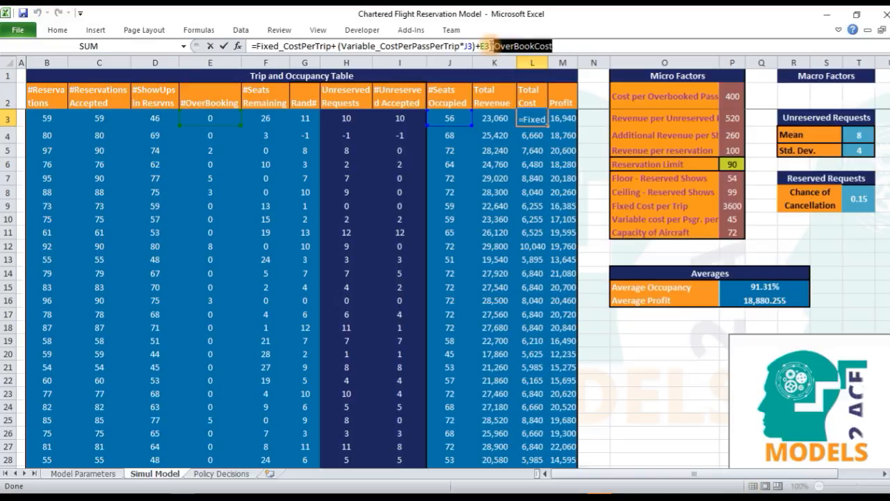
mouse_move(494, 46)
left_mouse_down()
mouse_move(554, 48)
mouse_move(480, 46)
left_mouse_up()
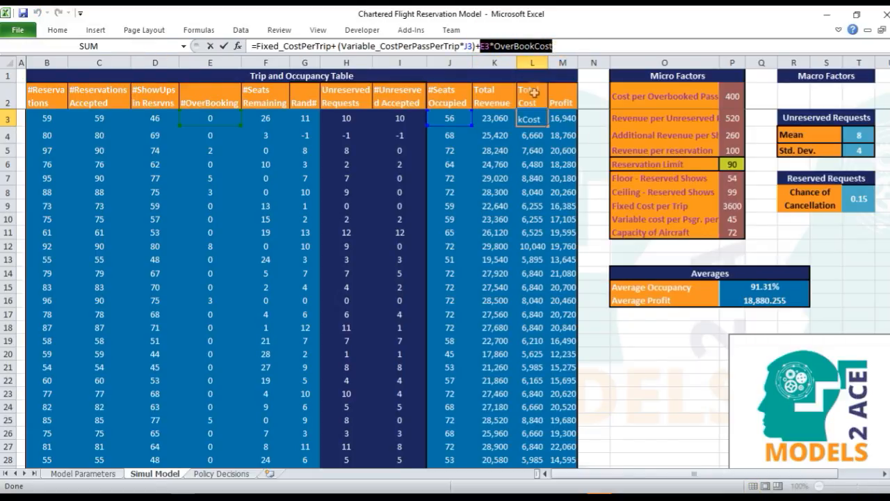
key("Escape")
Step: Examine the MAX formula in F3 of #Seats Remaining, including its Capacity-D3 and 0 arguments
left_click_drag(265, 97, 266, 118)
left_click(266, 118)
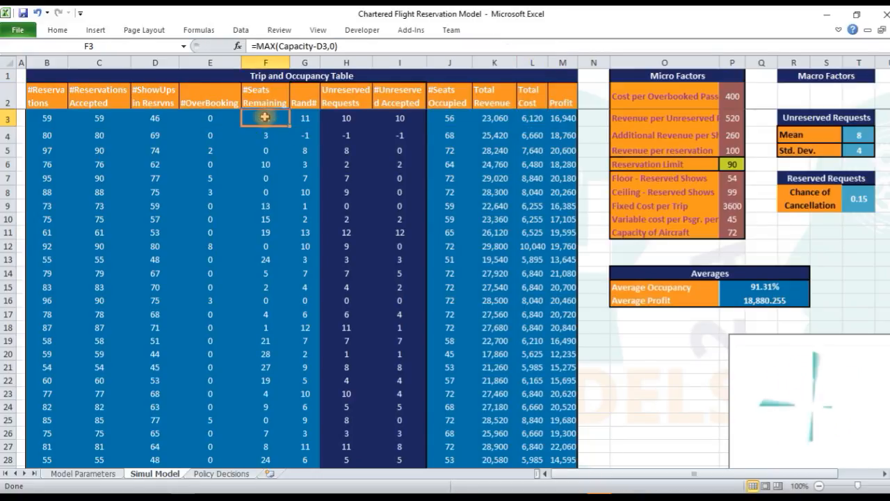
left_click_drag(279, 45, 317, 46)
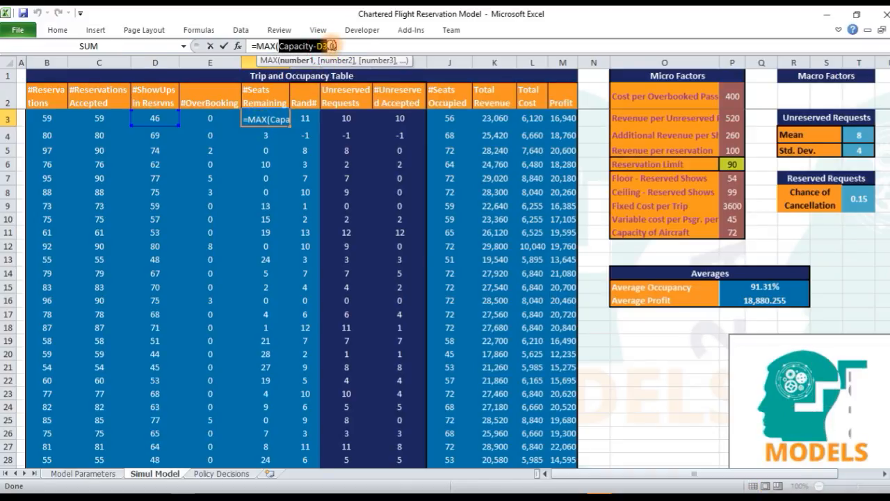
left_click(333, 46)
double_click(333, 46)
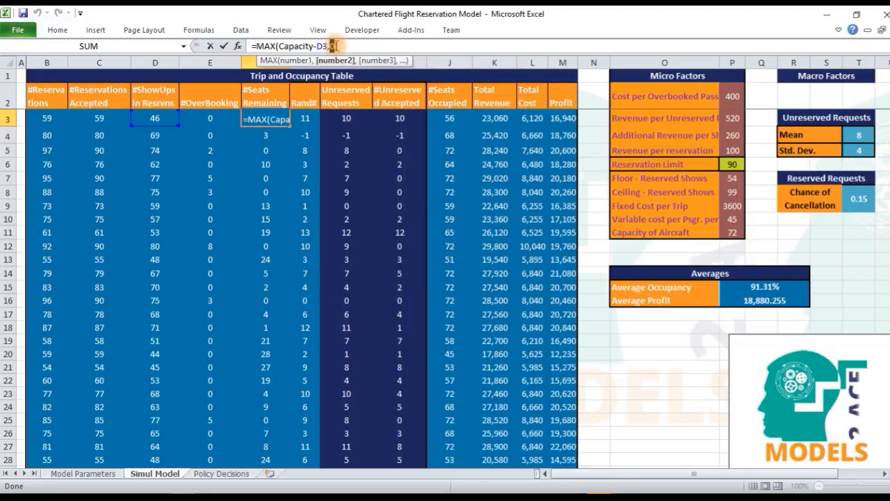
left_click(257, 46)
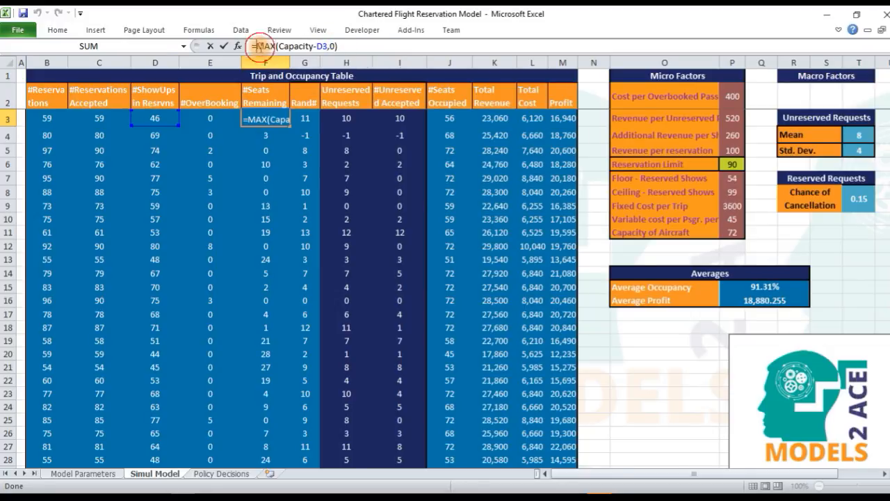
left_click_drag(257, 46, 333, 46)
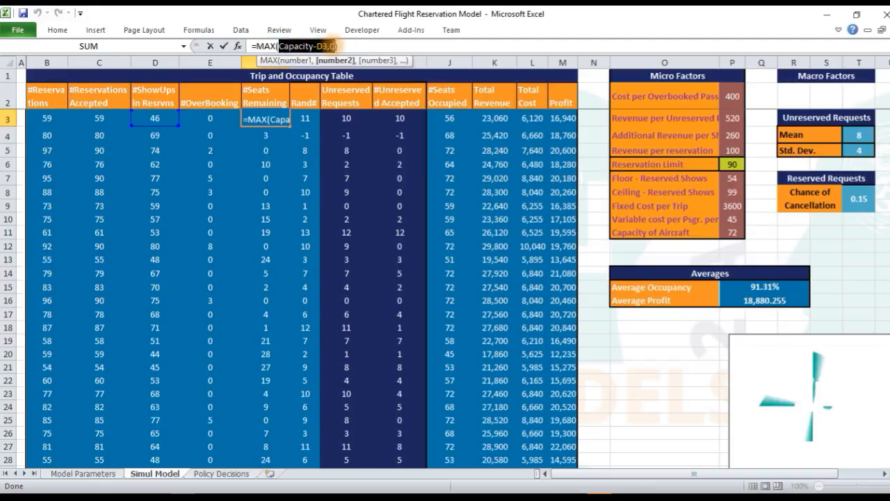
key("Escape")
Step: Highlight the Rand# and unreserved columns, G2:I28, and narrow the selection to the two unreserved columns, H2:I28
left_click_drag(312, 103, 420, 455)
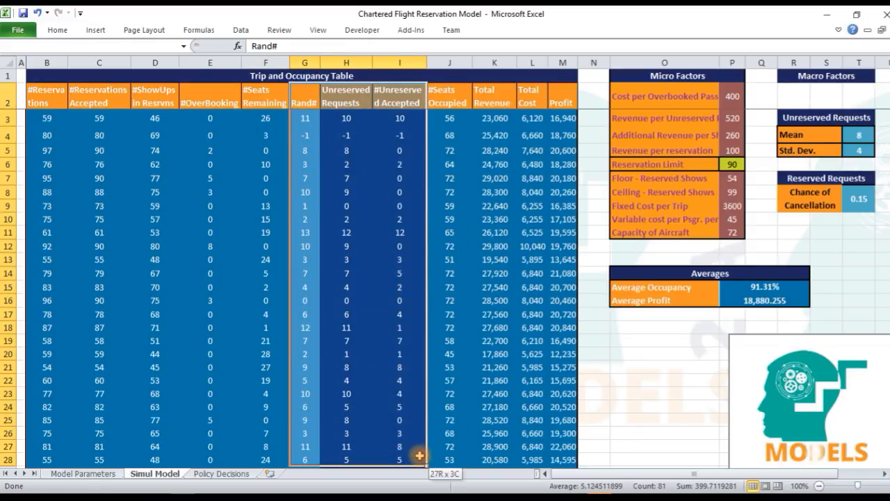
left_click(344, 101)
left_click_drag(344, 101, 400, 456)
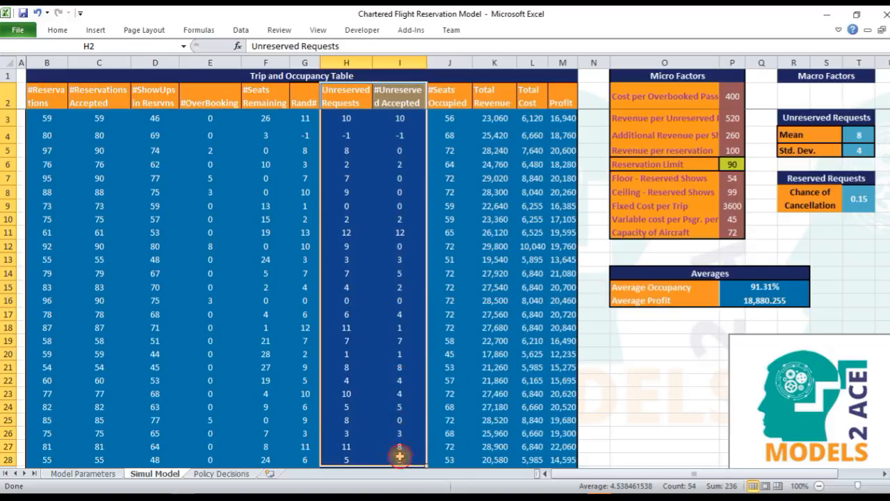
Step: Clear all existing random values from the Rand# column, G3:G101
left_click(299, 117)
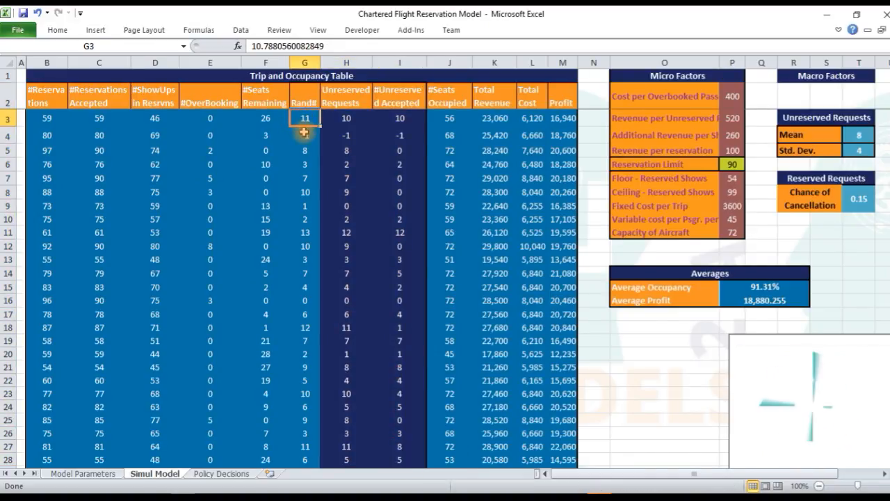
left_click_drag(301, 112, 304, 132)
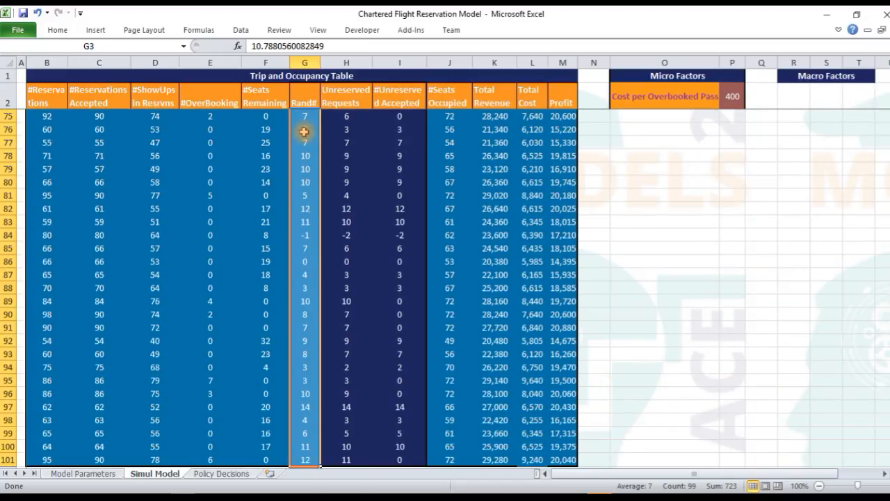
key("Up")
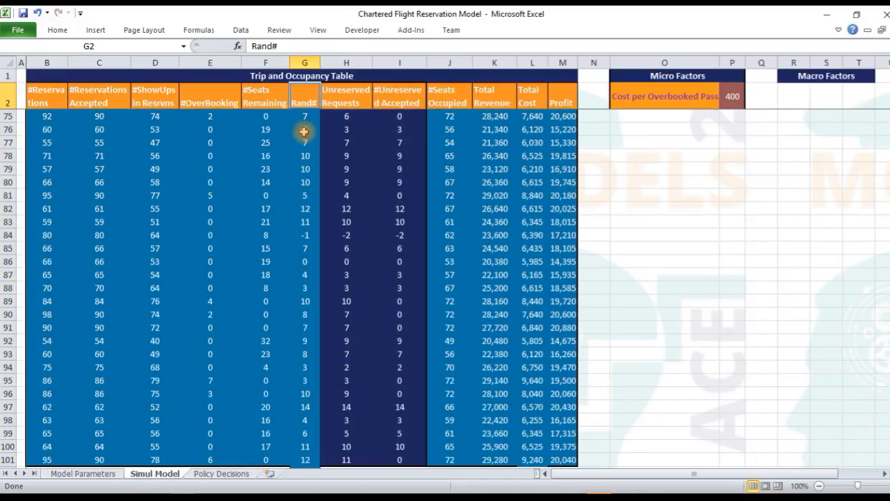
key("Down")
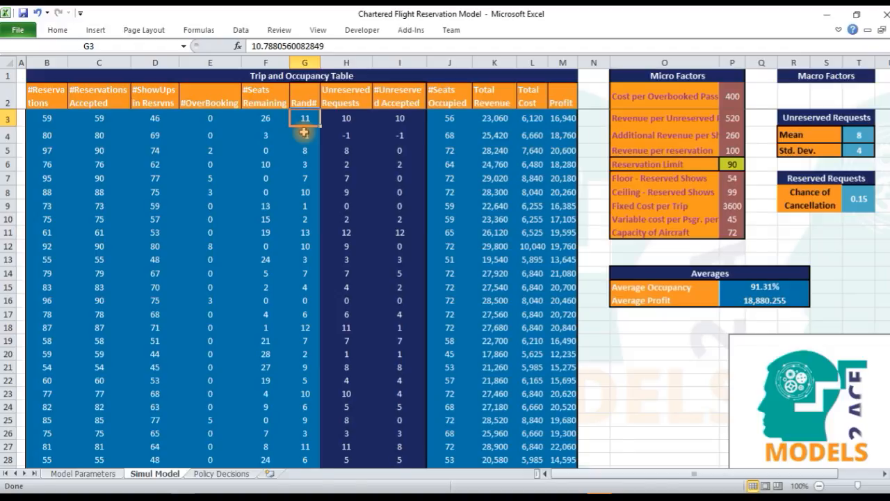
key("ctrl+shift+Down")
key("Delete")
scroll(304, 132, "up", 4)
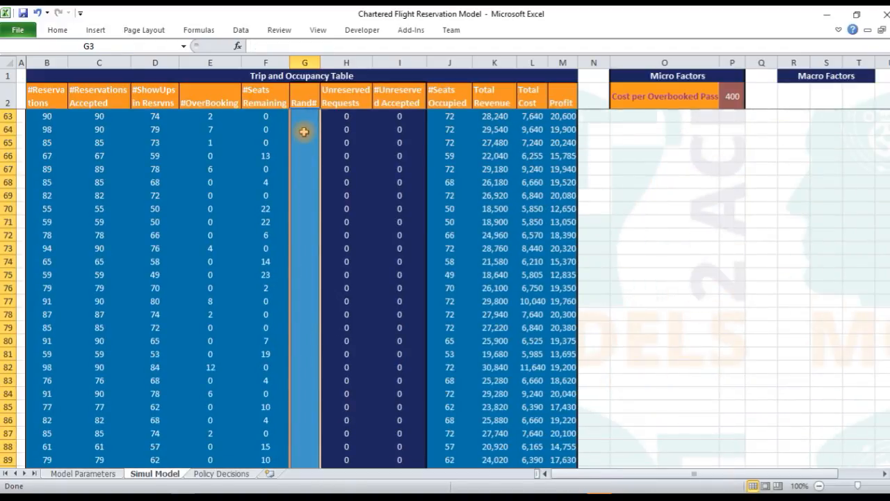
scroll(302, 129, "up", 20)
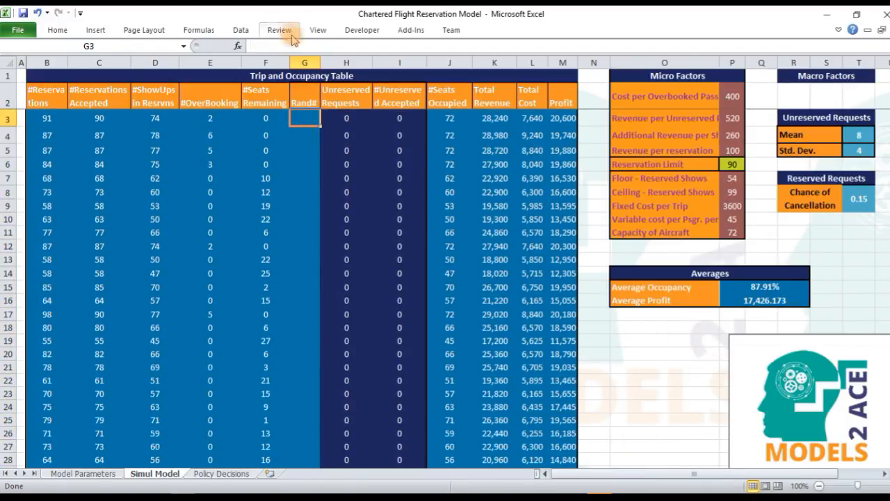
Step: Open the Random Number Generation analysis tool, using 1 variable and 99 random numbers
left_click(236, 29)
left_click(807, 60)
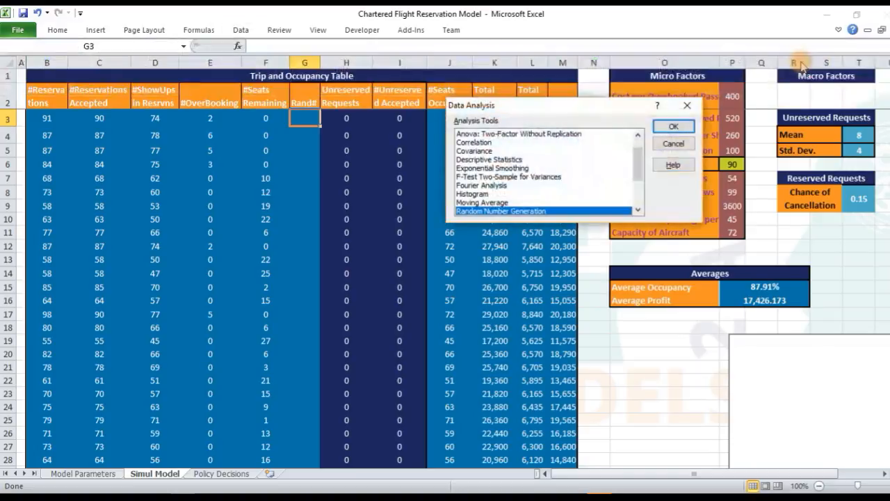
left_click(673, 126)
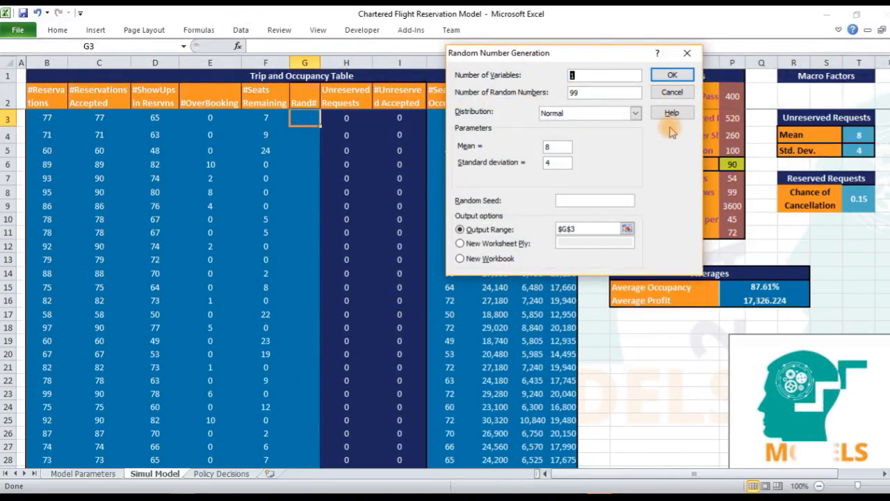
left_click(572, 75)
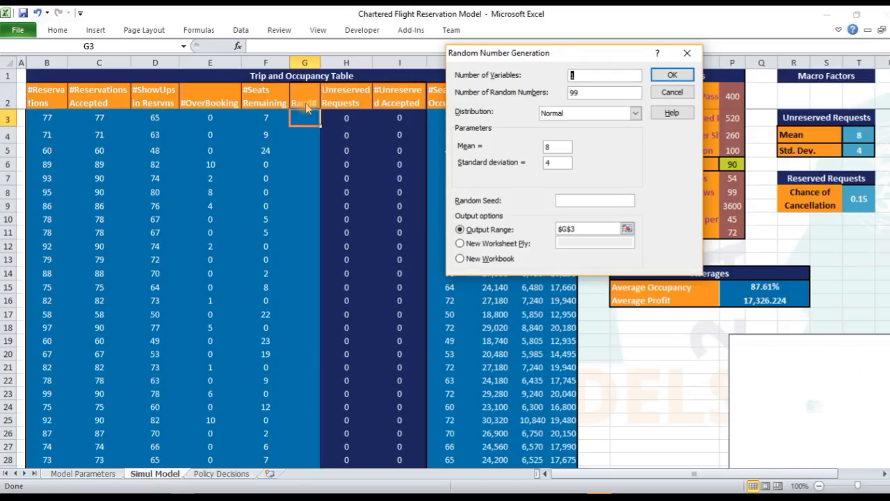
left_click(578, 89)
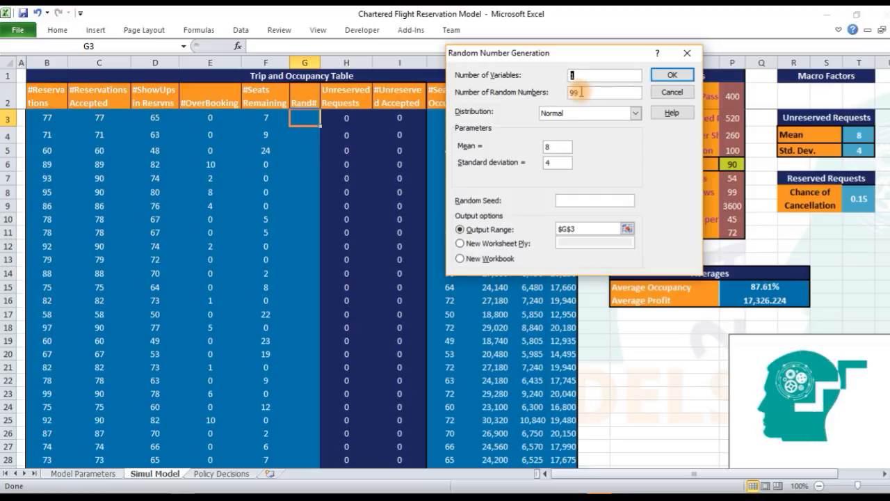
left_click_drag(582, 91, 566, 95)
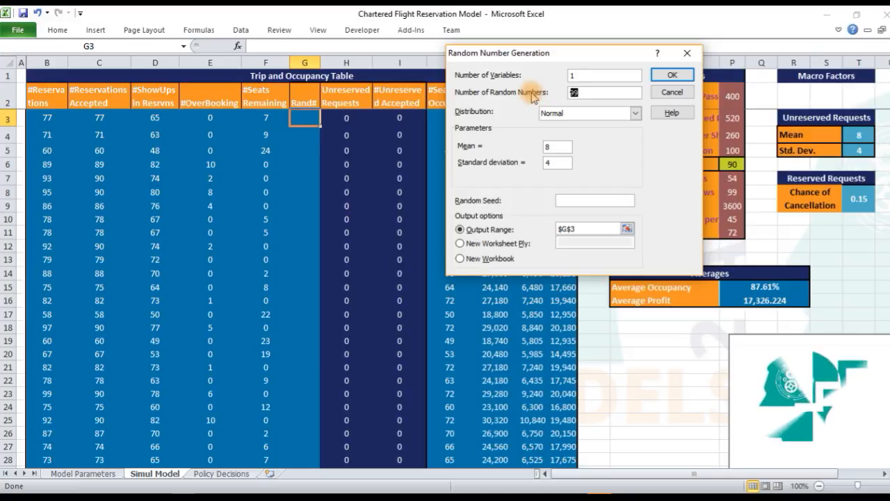
Step: Choose the Normal distribution for the random numbers, with a mean of 8 and a standard deviation of 4
left_click(556, 112)
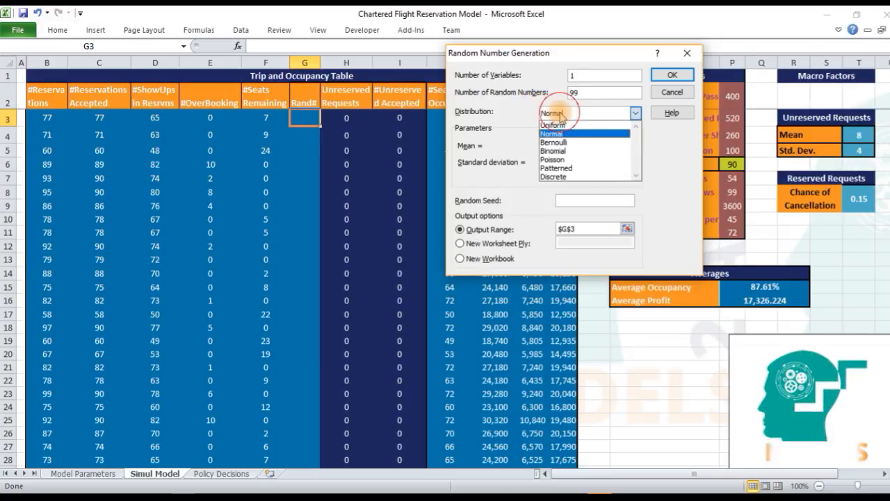
left_click(553, 133)
left_click(547, 147)
double_click(550, 162)
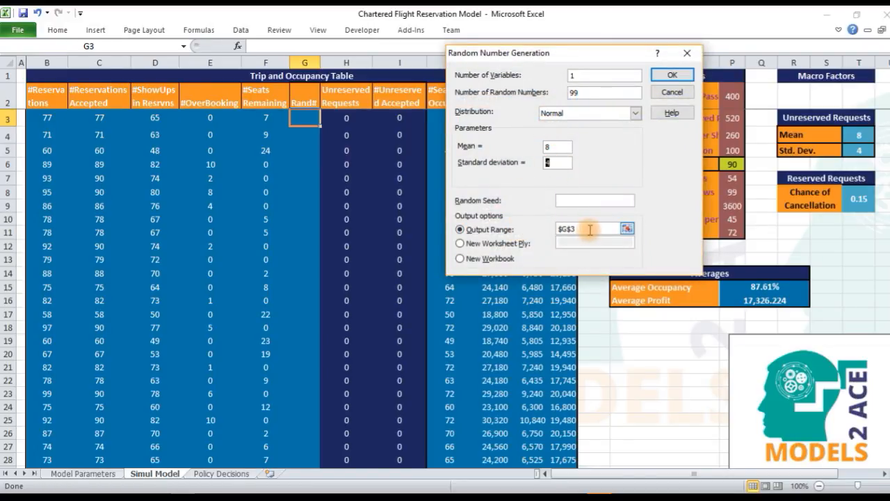
Step: Set the output range to $G$3 and generate the random numbers into the Rand# column
left_click(589, 229)
left_click(308, 116)
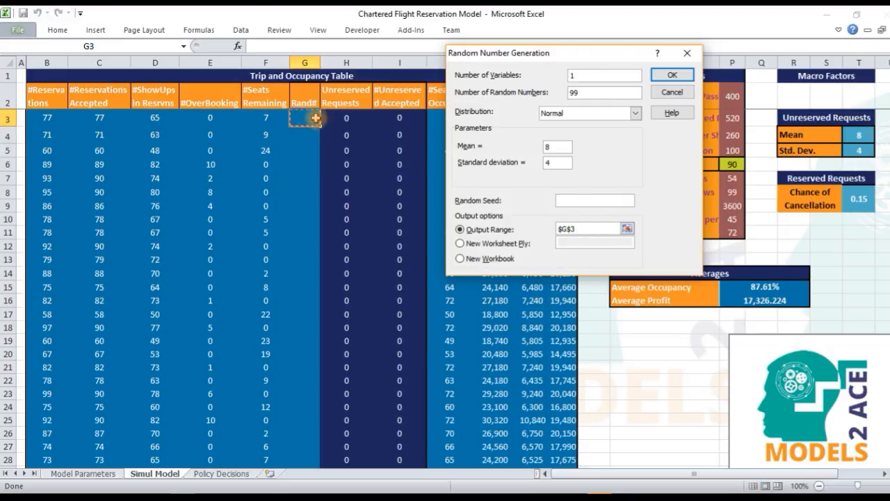
left_click(665, 75)
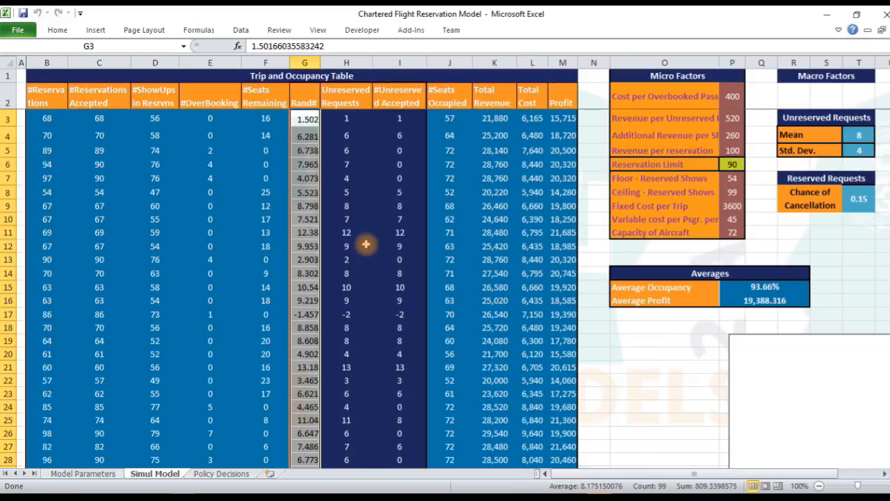
left_click(309, 118)
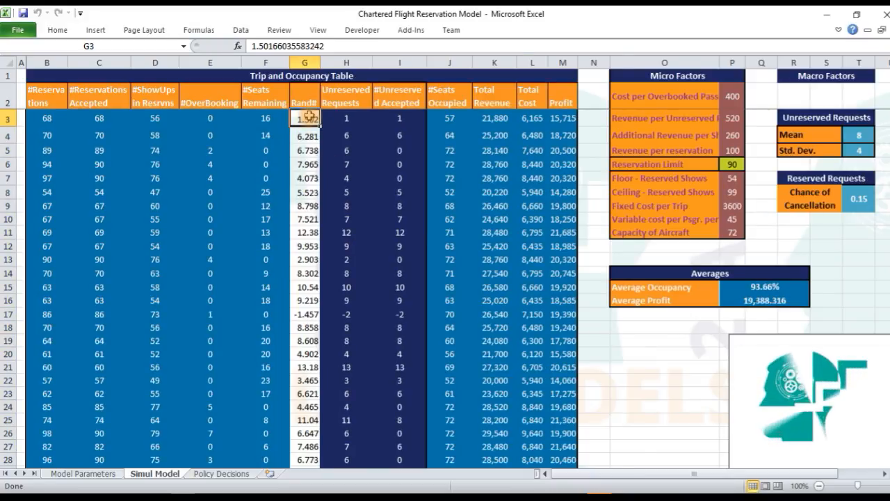
Step: Format the Rand# values in G3:G101 with the table's blue fill and a white font
left_click_drag(309, 117, 320, 468)
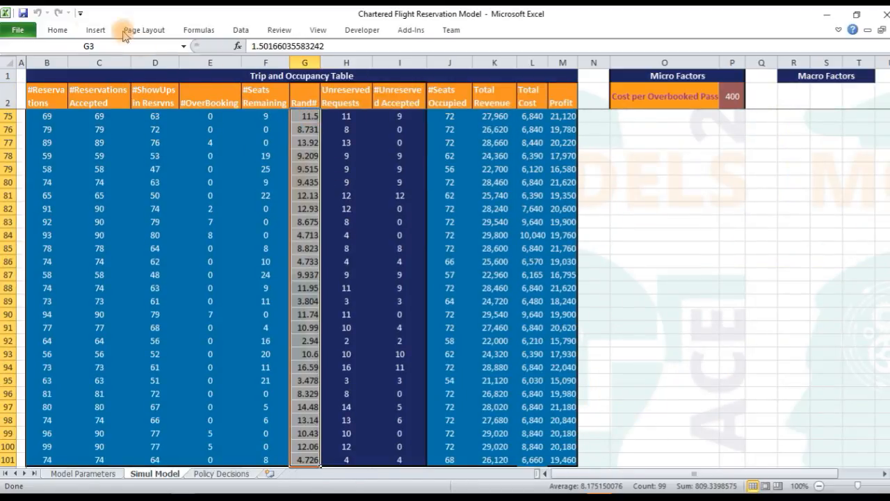
left_click(59, 31)
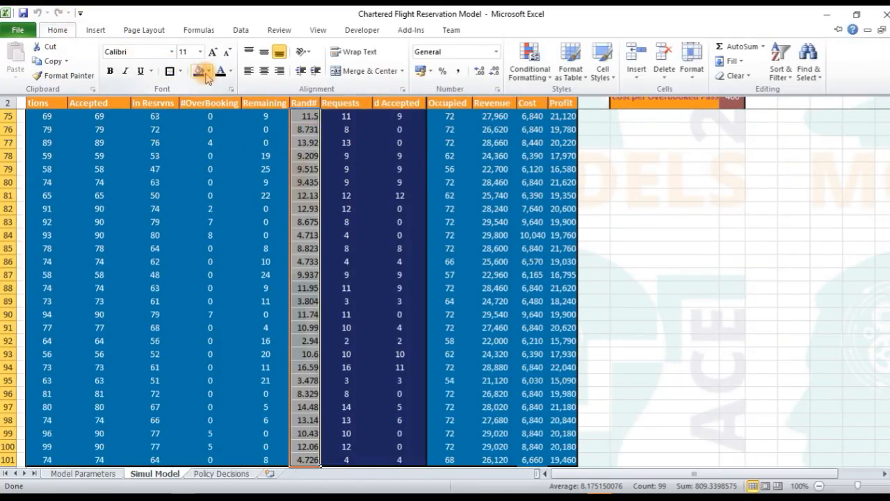
left_click(208, 70)
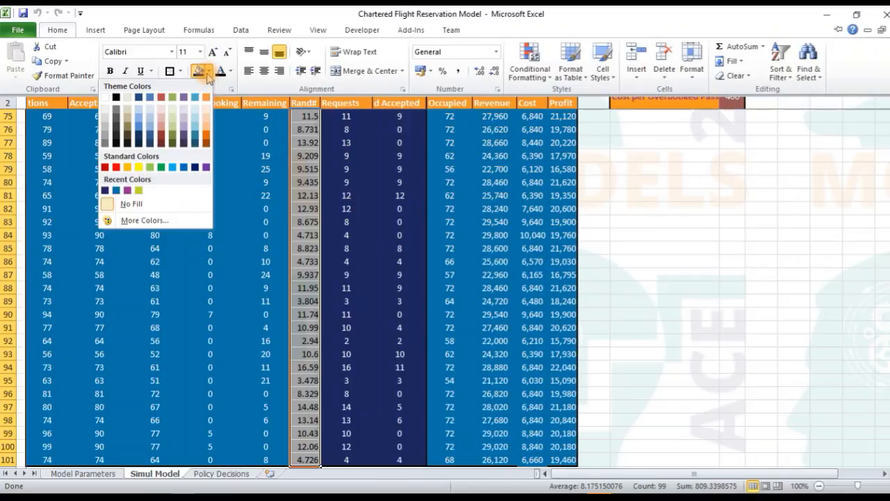
left_click(119, 189)
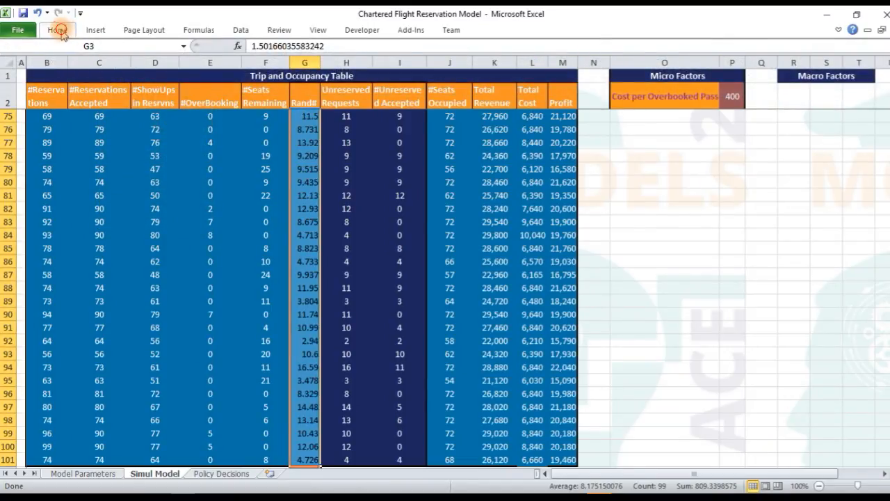
left_click(57, 30)
left_click(230, 71)
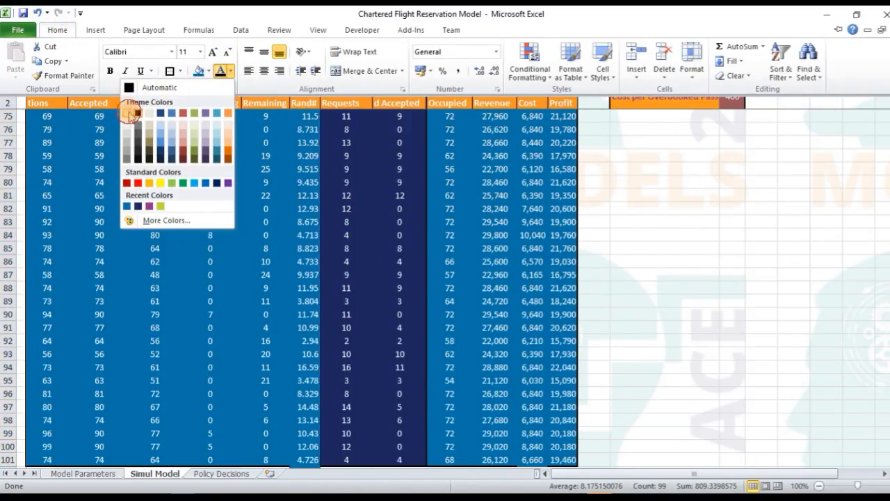
left_click(135, 113)
Step: Examine the #Unreserved Accepted formula in I3, tracing the MIN function and its F3 and H3 references
left_click(346, 117)
key("ctrl+Up")
key("Down")
left_click(387, 116)
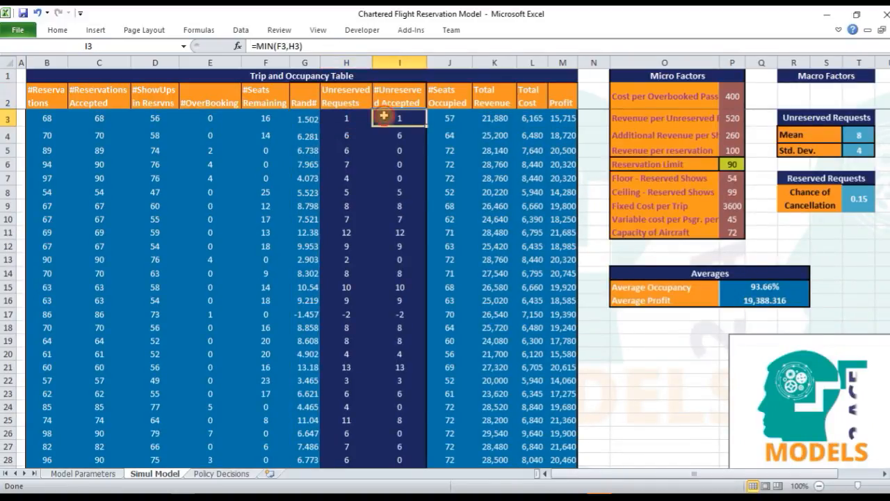
left_click(282, 46)
left_click(279, 46)
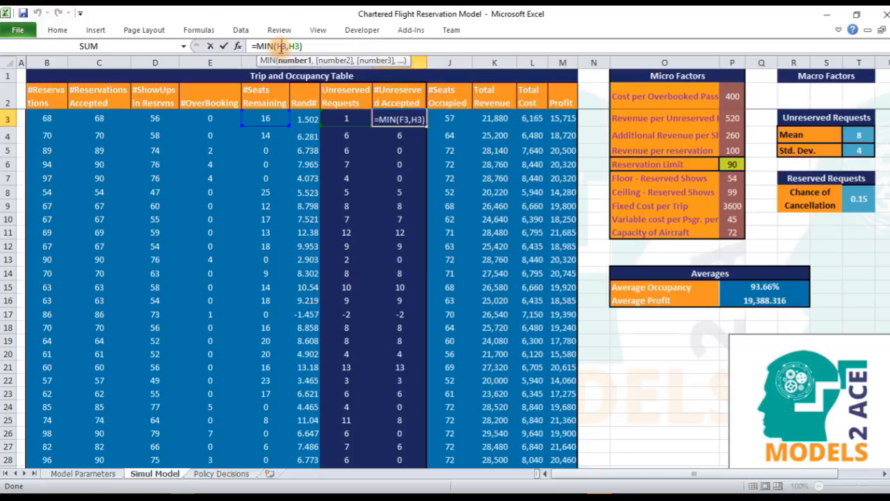
double_click(278, 46)
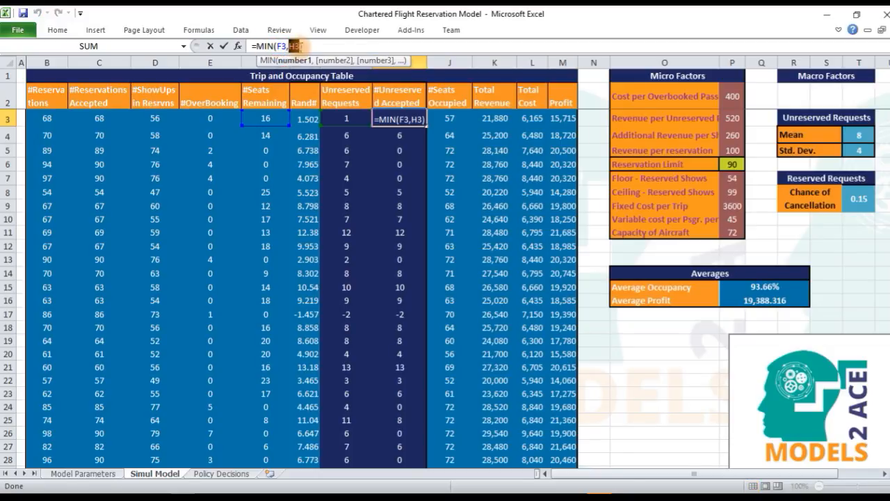
double_click(295, 46)
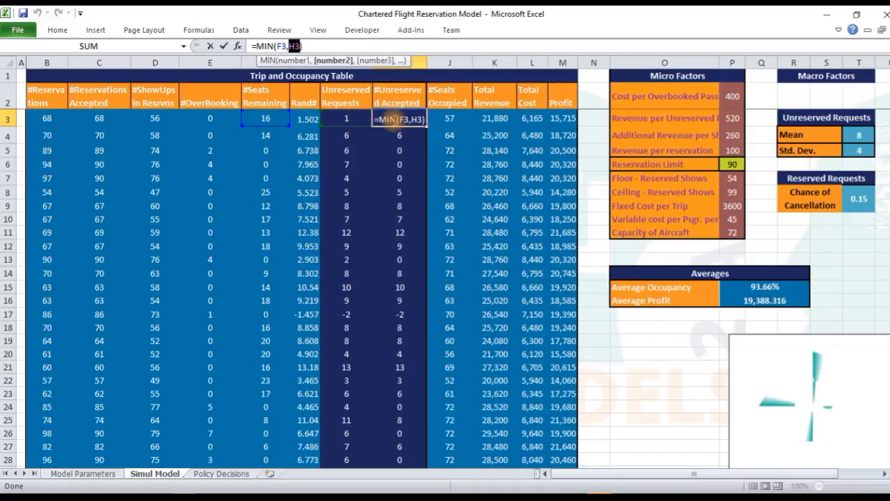
double_click(261, 46)
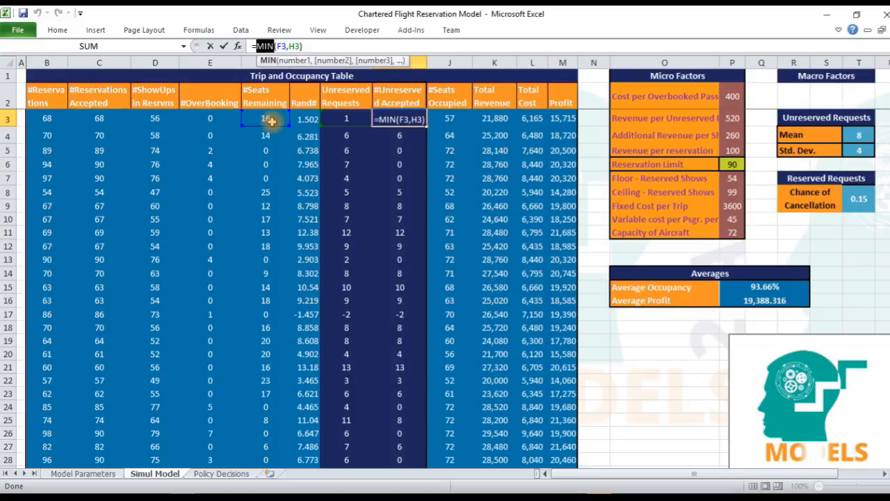
left_click(292, 45)
double_click(294, 45)
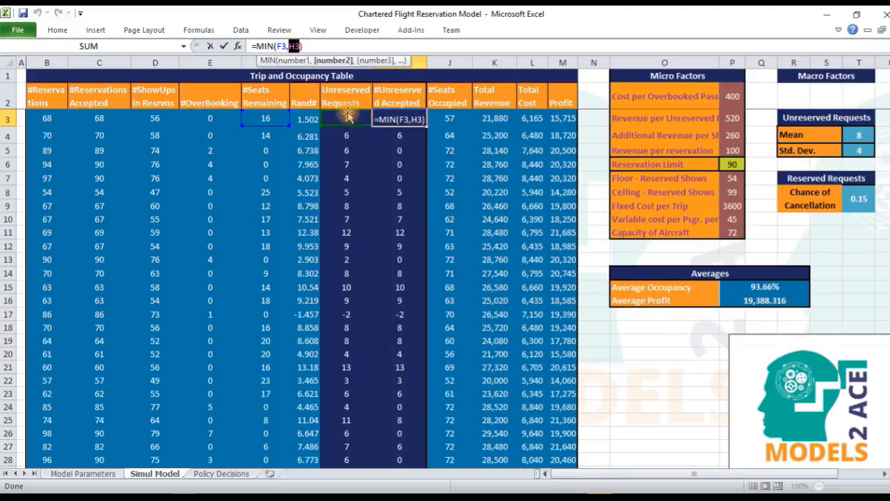
key("Escape")
Step: Examine the #Seats Occupied formula in J3, tracing Capacity, the remaining seats in F3 and the accepted unreserved requests in I3
left_click(450, 118)
left_click(449, 104)
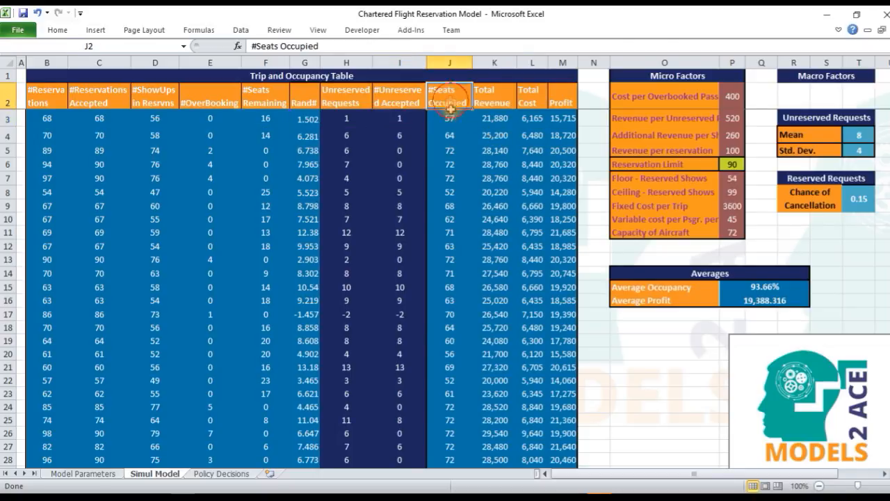
left_click(449, 118)
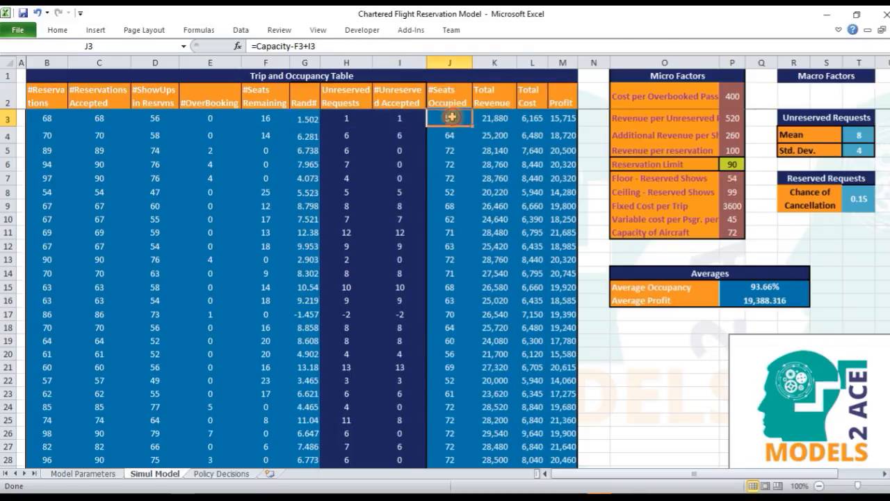
left_click(296, 46)
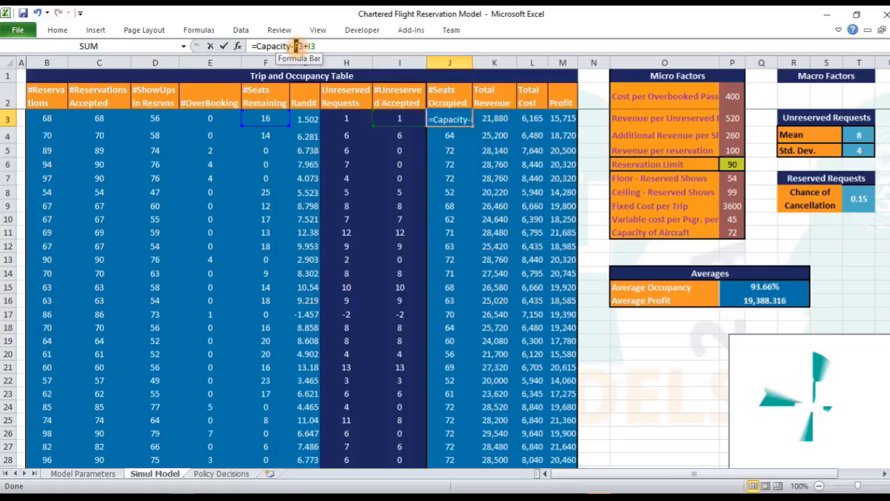
double_click(311, 46)
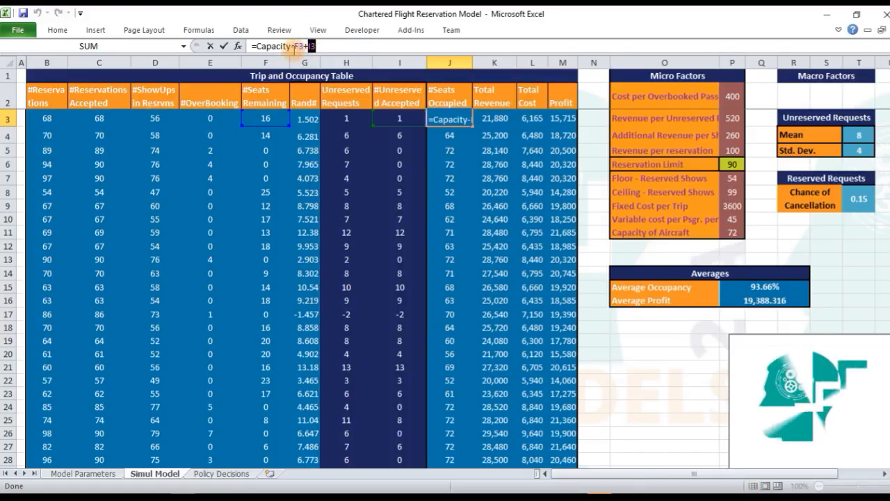
left_click_drag(254, 46, 299, 46)
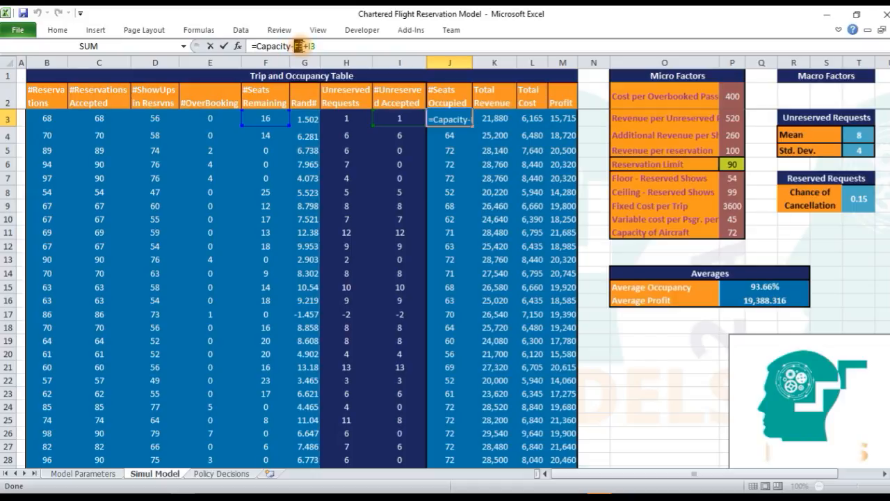
double_click(299, 46)
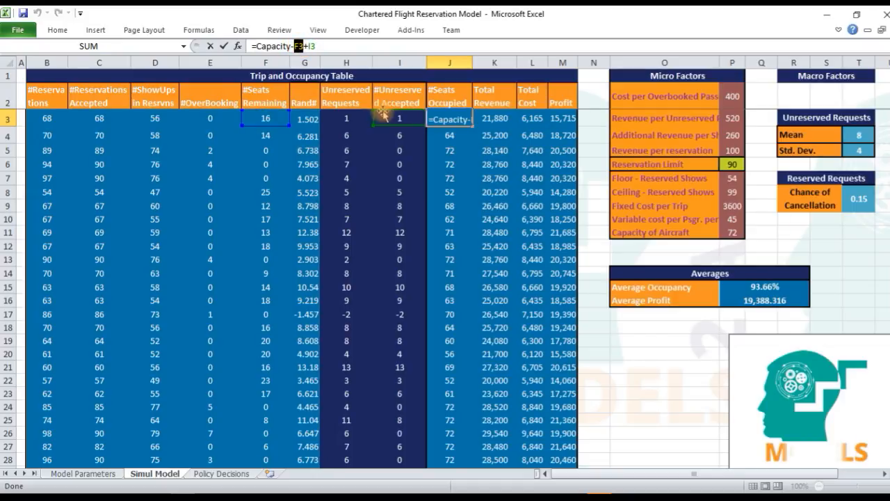
double_click(311, 46)
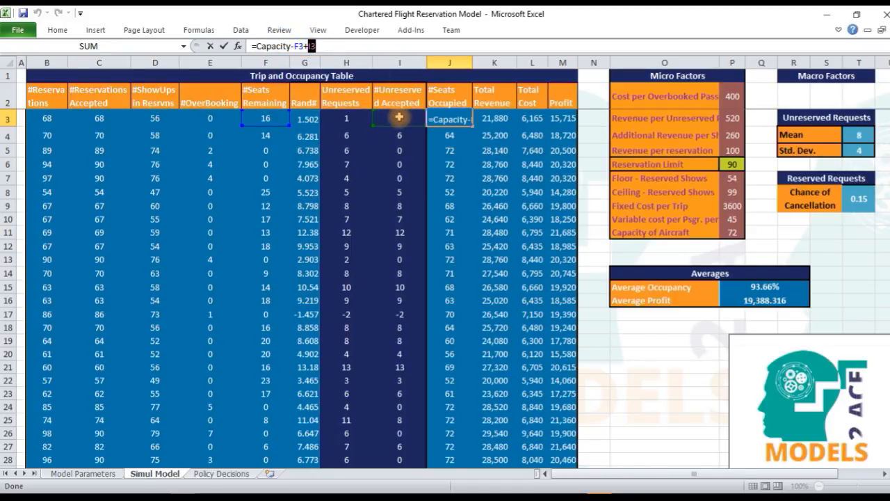
key("ctrl+Return")
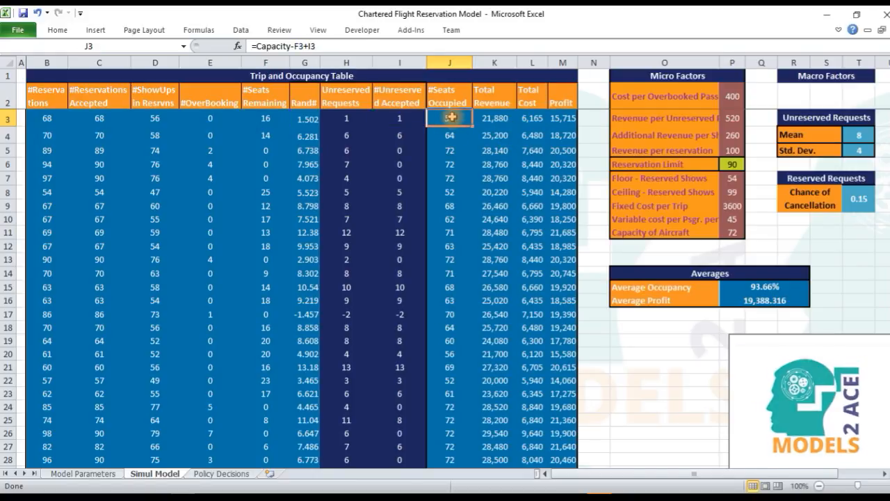
Step: Examine the Total Revenue formula in K3, going through its paid-up reservation, turn-up and unreserved revenue terms
left_click(490, 118)
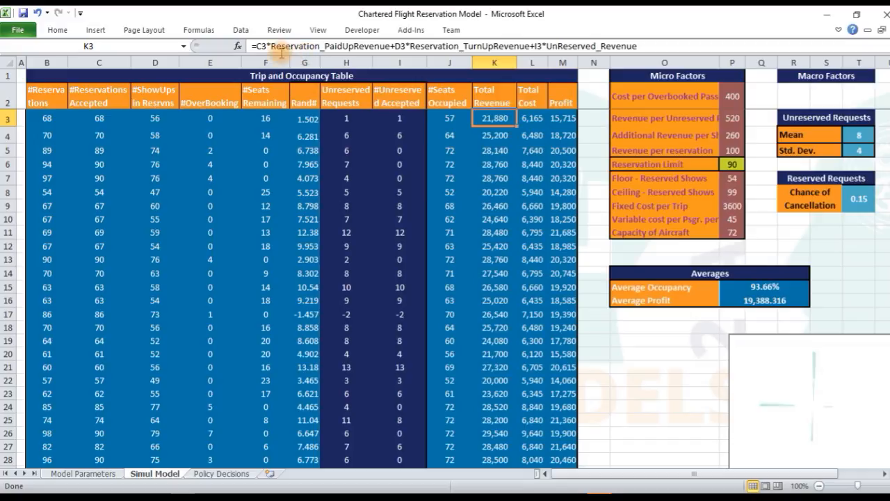
left_click_drag(257, 46, 383, 46)
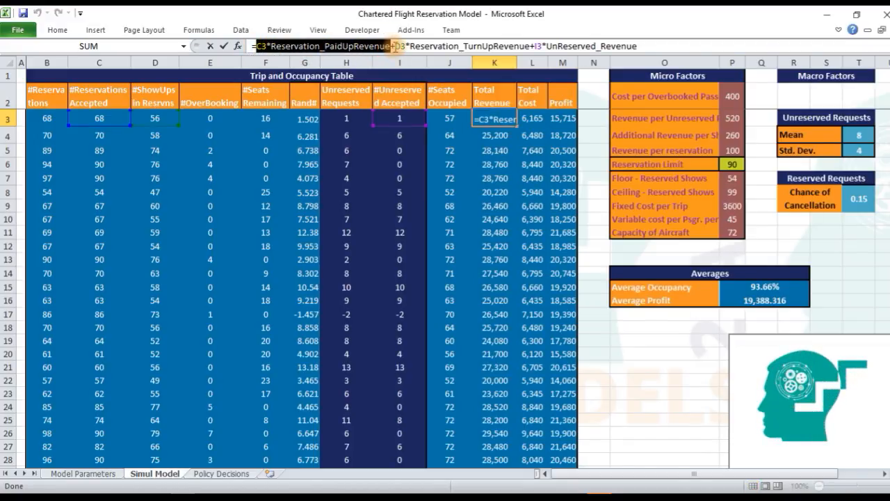
left_click_drag(395, 46, 659, 45)
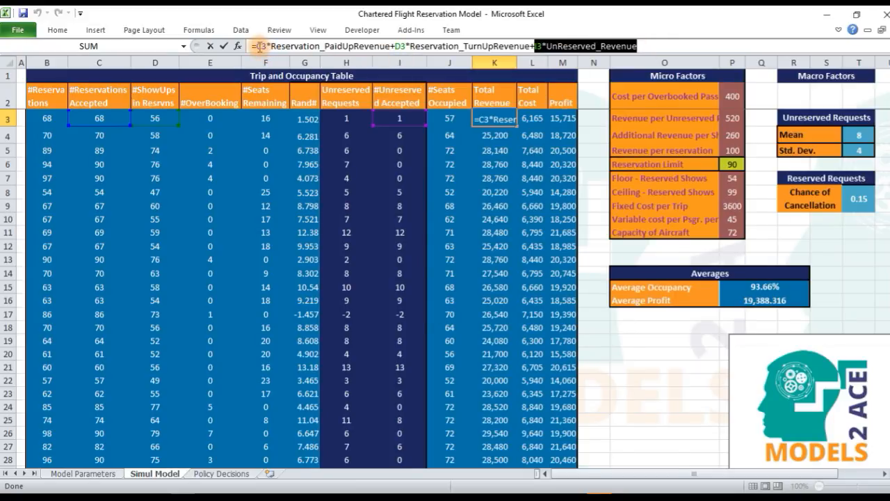
left_click_drag(271, 45, 637, 46)
key("Escape")
Step: Examine the Total Cost formula in L3, going through its fixed cost, variable passenger cost and overbooking cost terms
left_click(532, 118)
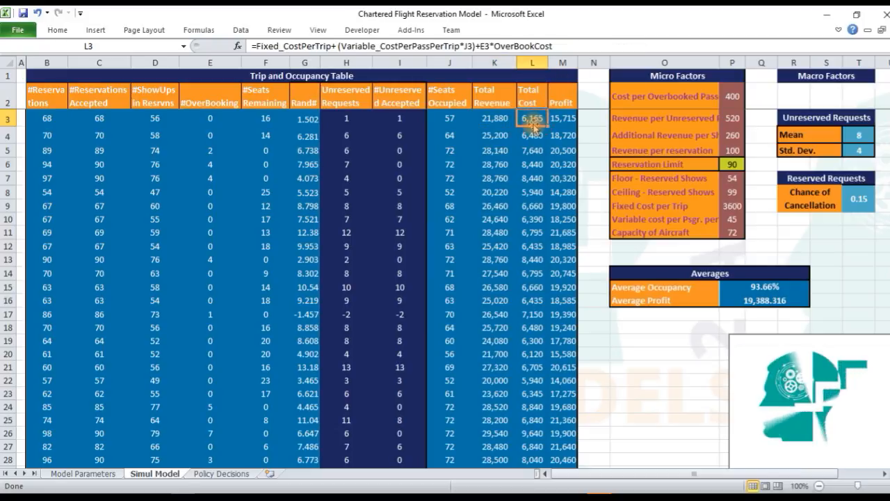
left_click_drag(259, 46, 562, 50)
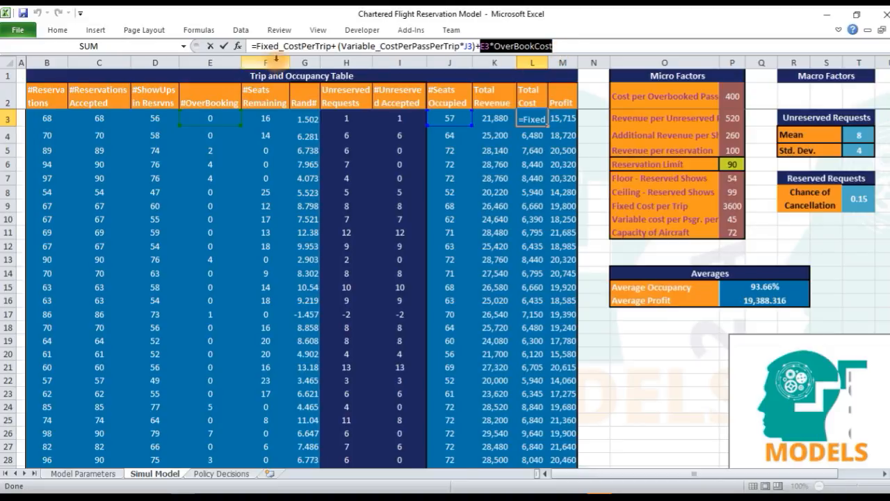
left_click_drag(256, 47, 467, 45)
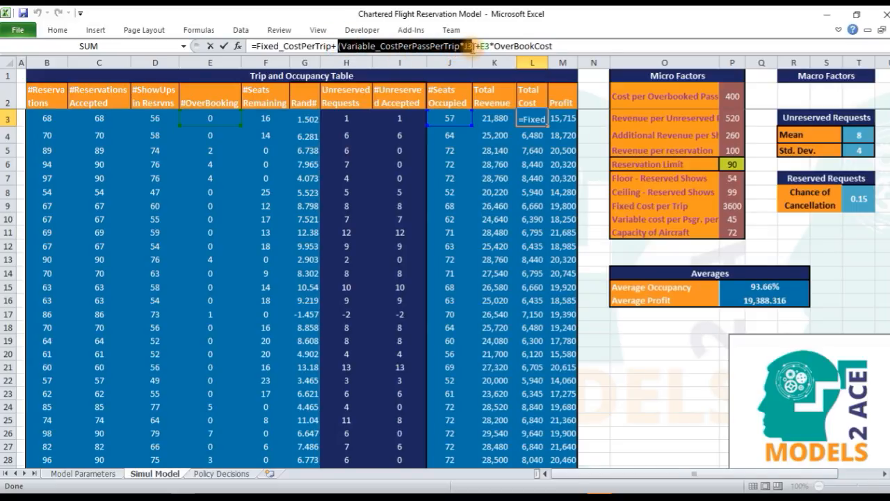
double_click(471, 46)
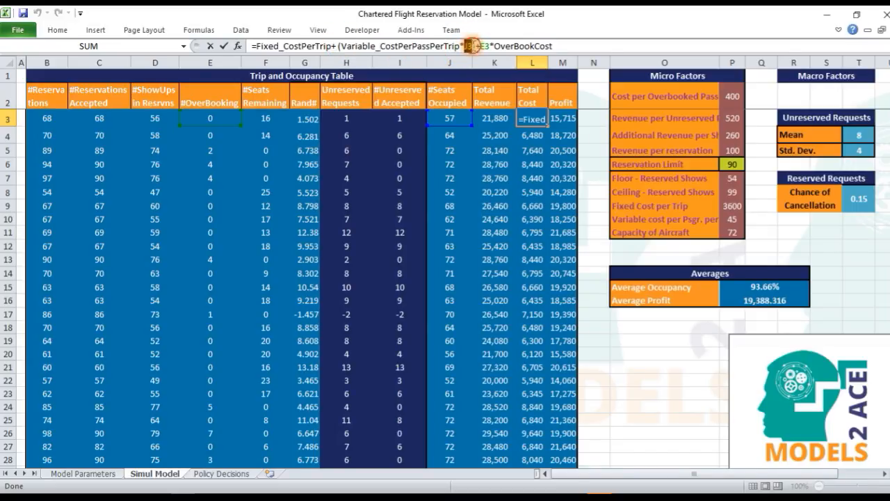
mouse_move(480, 46)
left_mouse_down()
mouse_move(555, 46)
mouse_move(496, 44)
left_mouse_up()
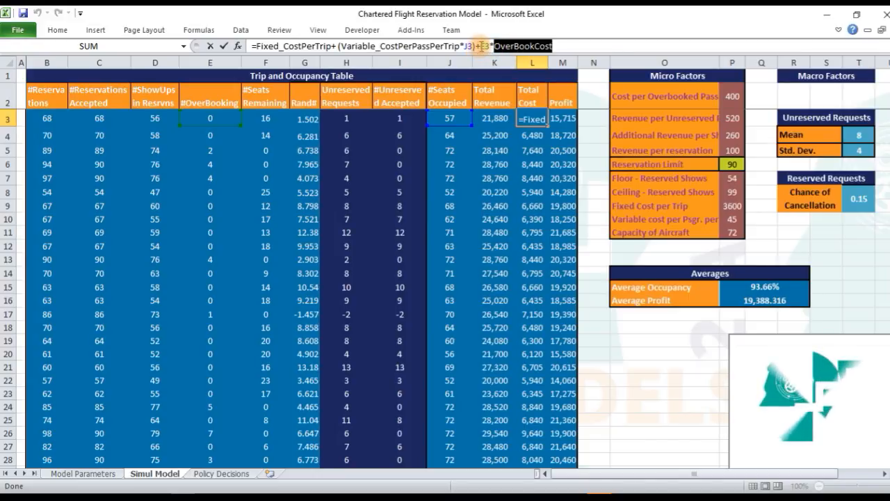
key("Return")
Step: Review the Profit formula in M3 and highlight the first trip's full row, B3:M3
left_click(555, 118)
left_click(562, 105)
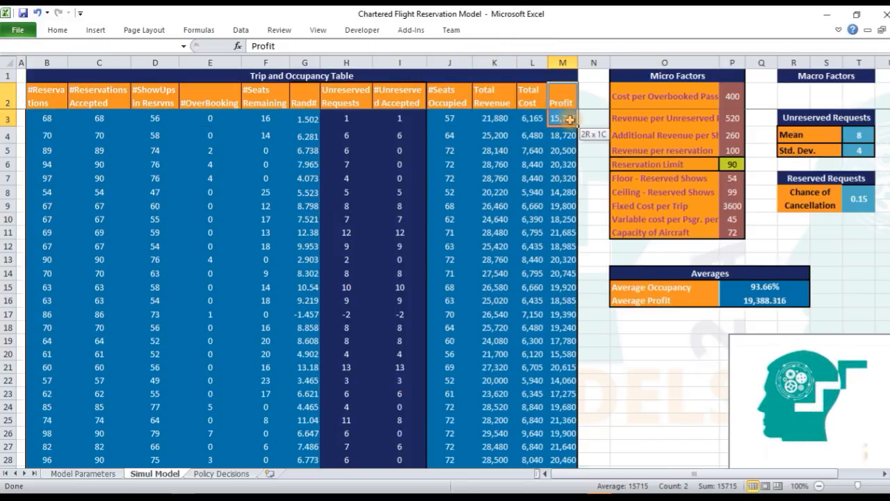
left_click(563, 118)
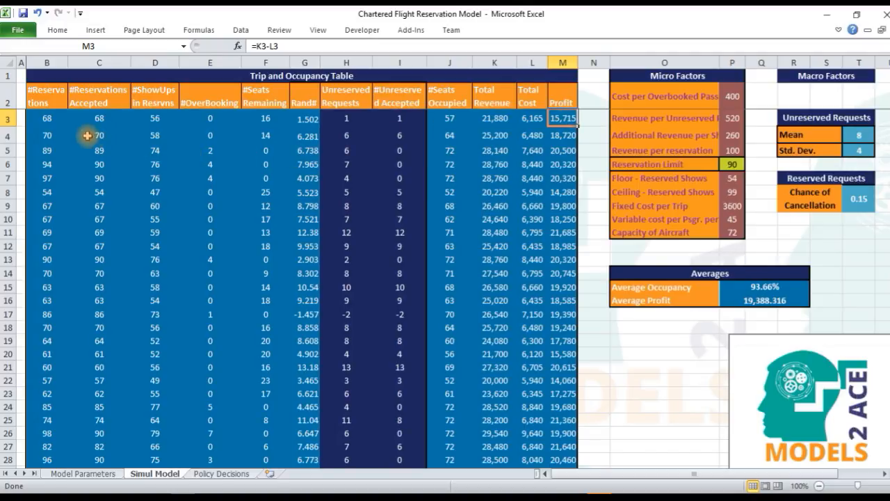
left_click(51, 120)
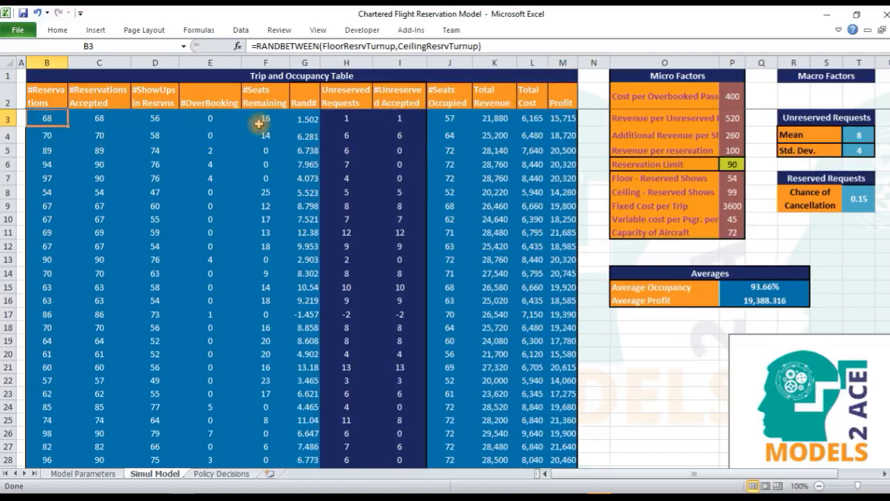
left_click(570, 120, "shift")
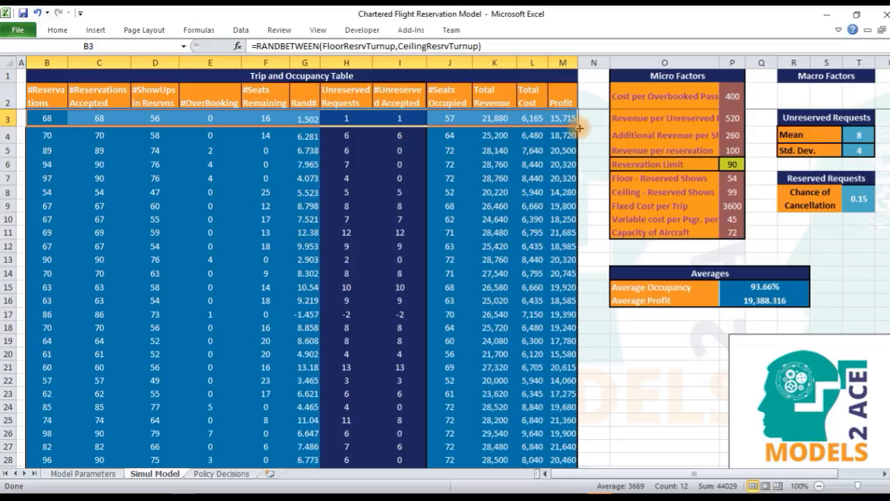
Step: Inspect the trip numbering in column A and select all the trip numbers, A3:A101
left_click(22, 117)
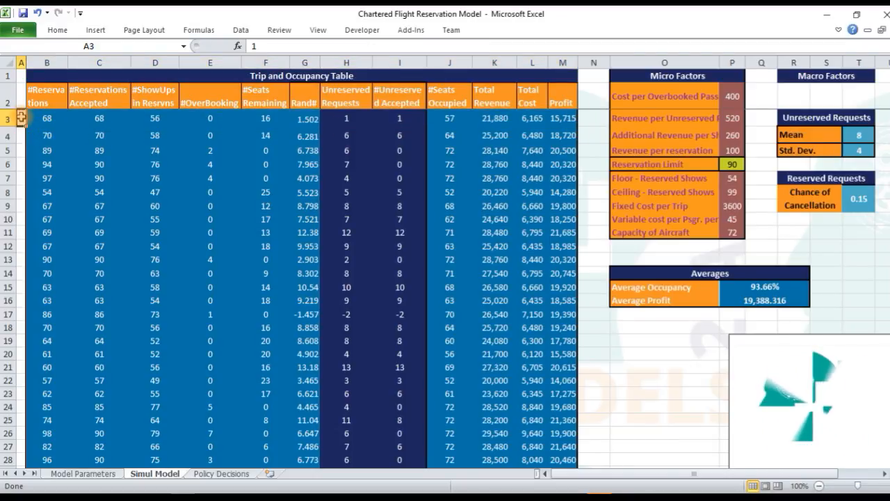
left_click(20, 63)
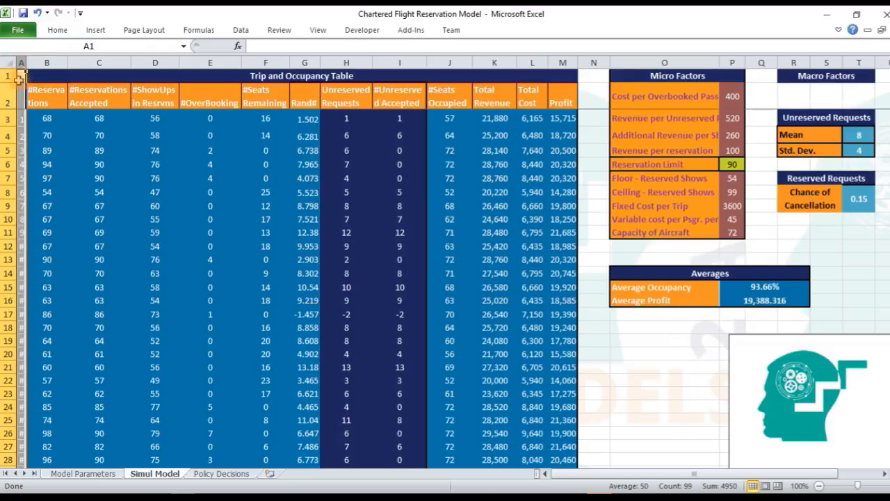
left_click(21, 117)
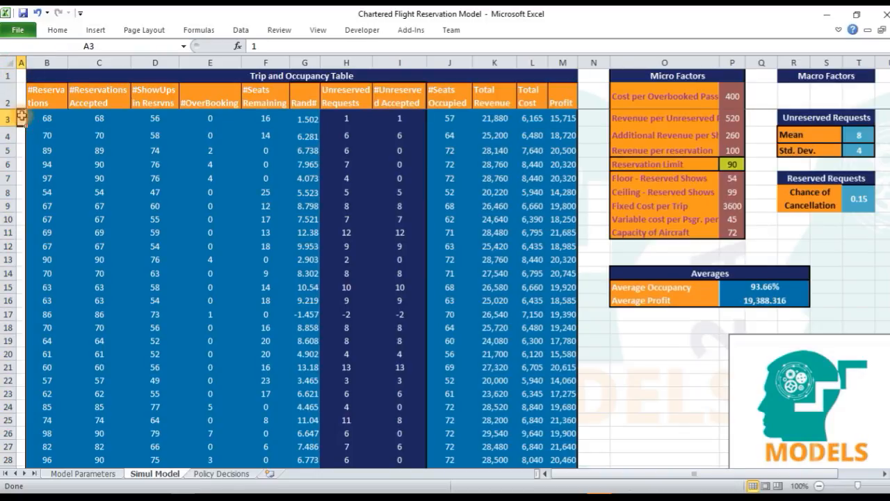
left_click_drag(22, 117, 23, 464)
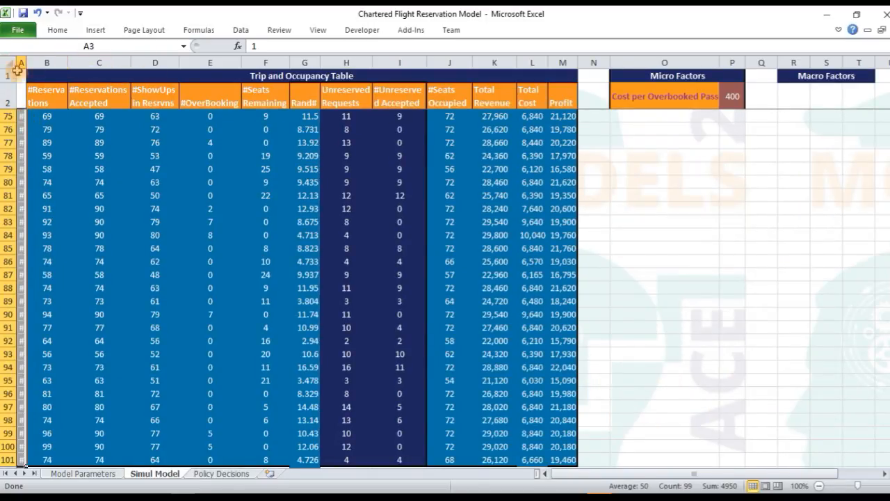
Step: Give the trip numbers in A3:A101 a black font and widen column A to fit them, checking the last trip number
left_click(57, 30)
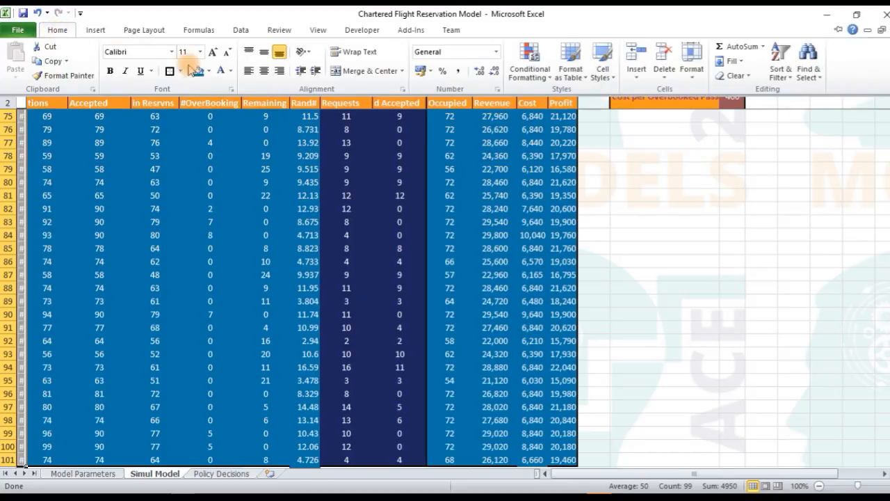
left_click(230, 72)
left_click(135, 85)
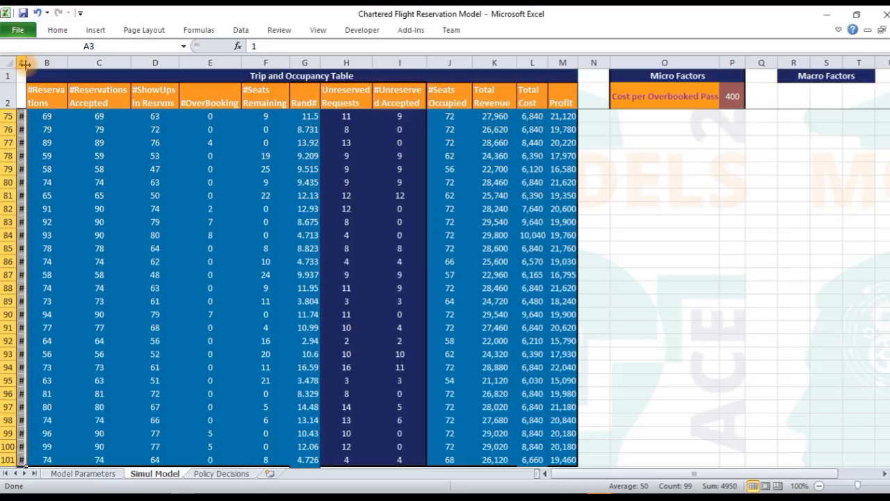
double_click(26, 64)
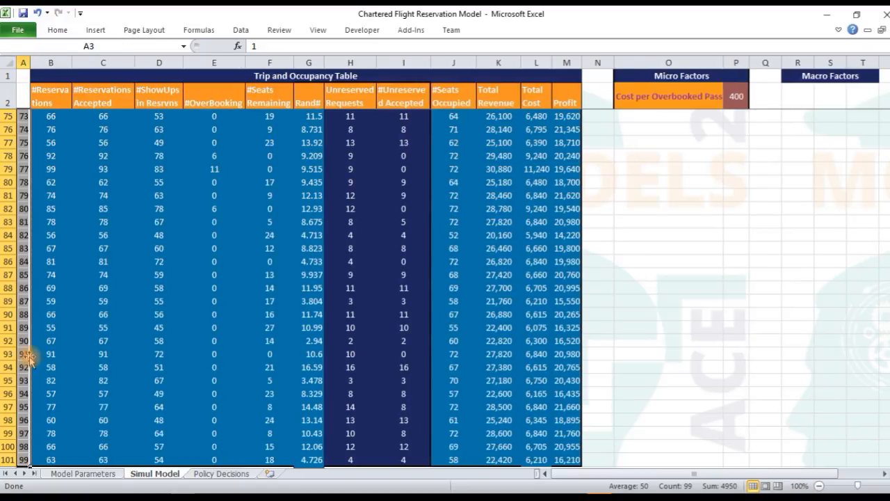
left_click(23, 459)
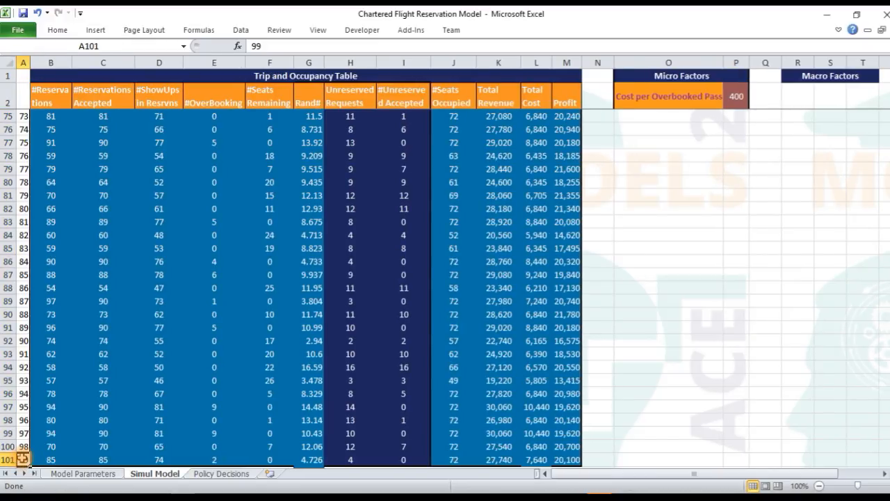
Step: Fill column A from the first trip number in A3 with a linear column series, step value 1 and stop value 1000
key("ctrl+Home")
key("Up")
key("Up")
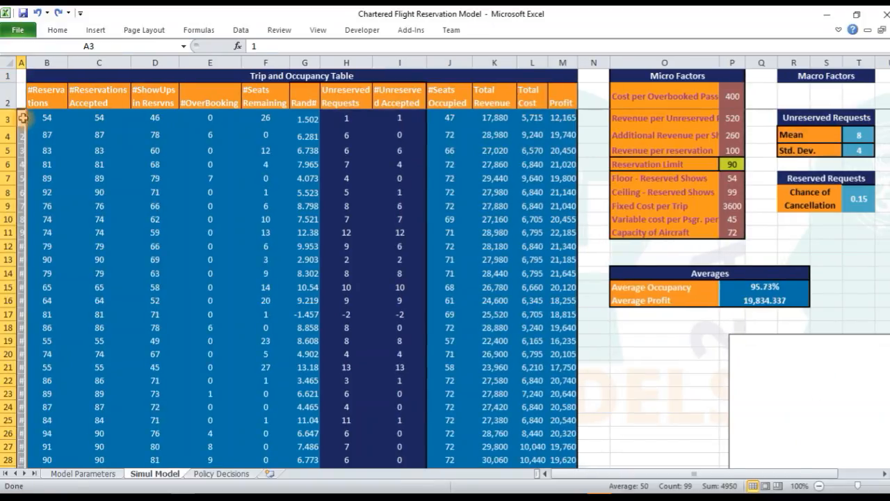
left_click(21, 118)
left_click(57, 30)
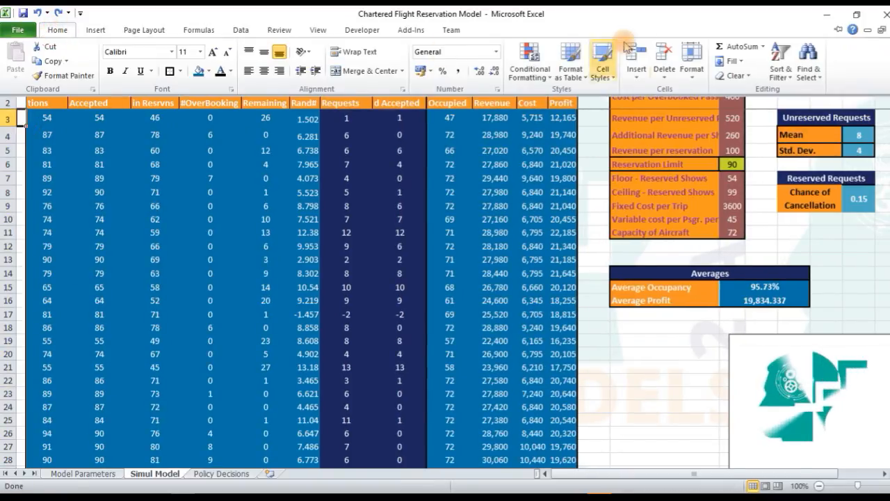
left_click(743, 63)
left_click(729, 148)
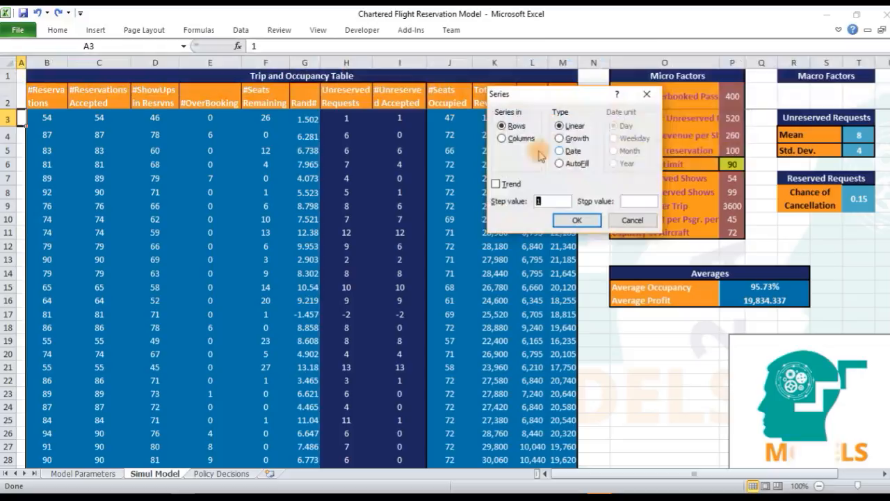
left_click(521, 138)
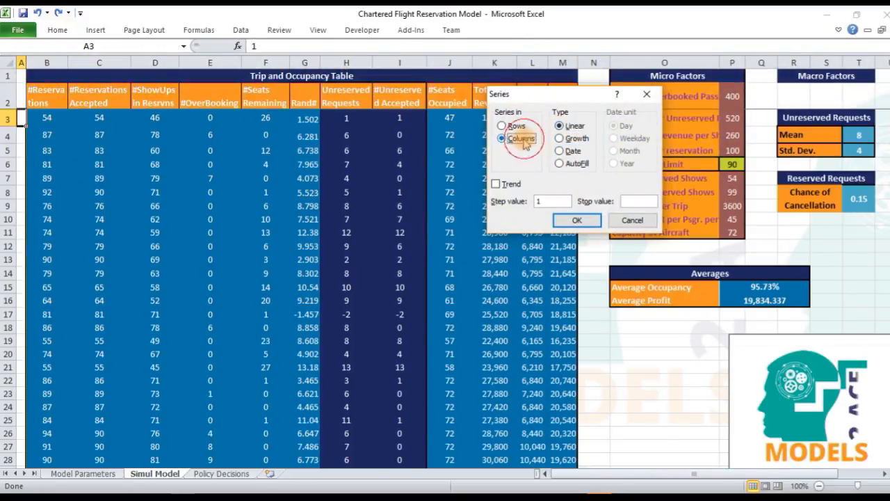
left_click(632, 201)
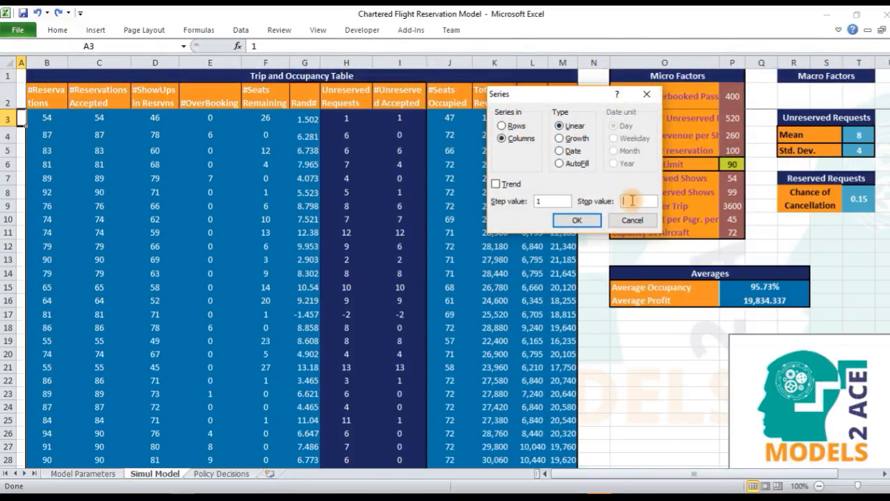
type("1000")
left_click(577, 219)
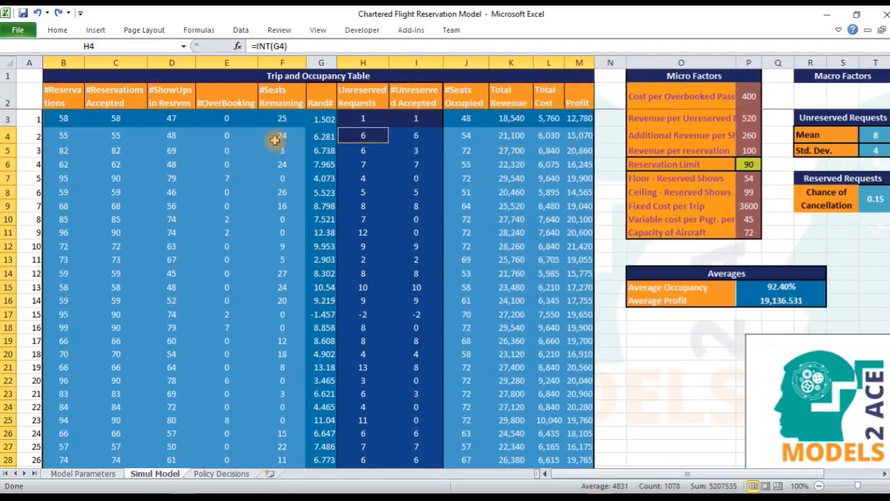
Step: Clear the trip formulas below row 3 and refill them down from B3:F3 and H3:M3, leaving the Rand# column alone
key("Delete")
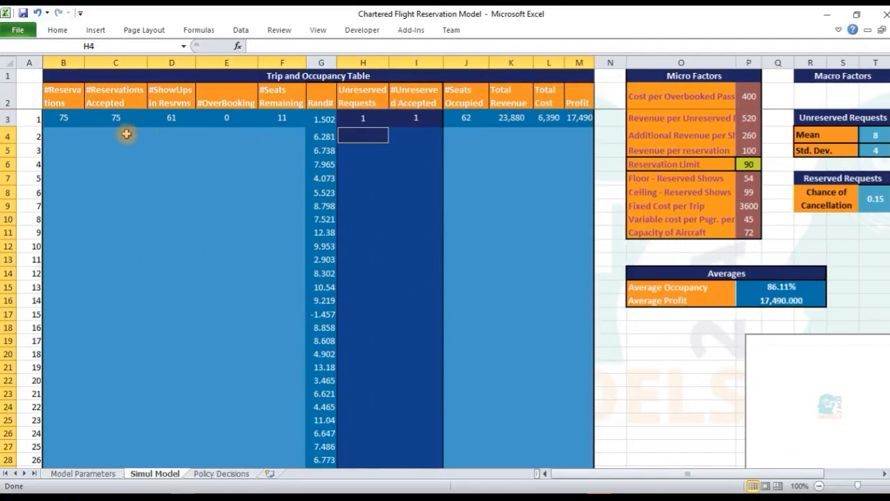
left_click(55, 117)
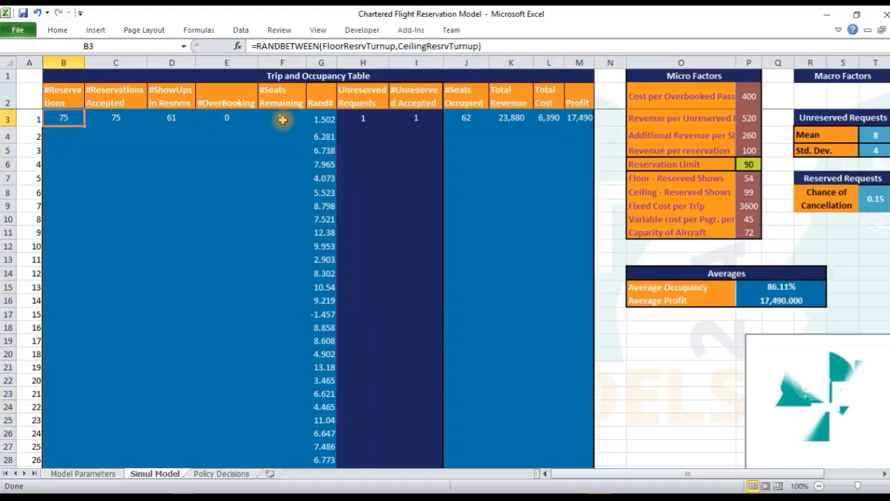
left_click(284, 119, "shift")
double_click(306, 125)
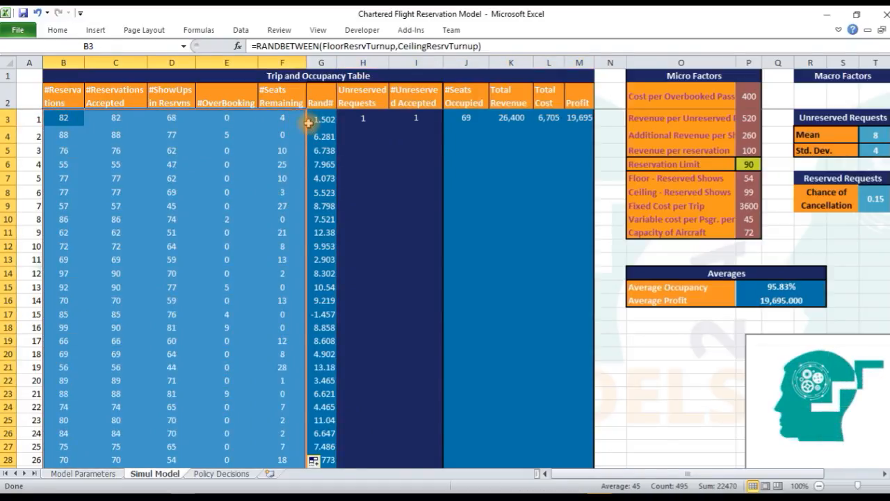
left_click_drag(358, 120, 594, 123)
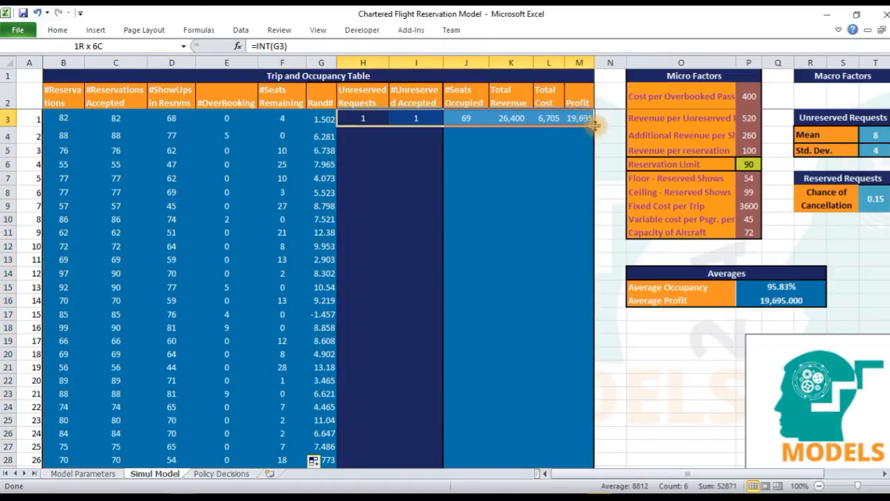
double_click(597, 126)
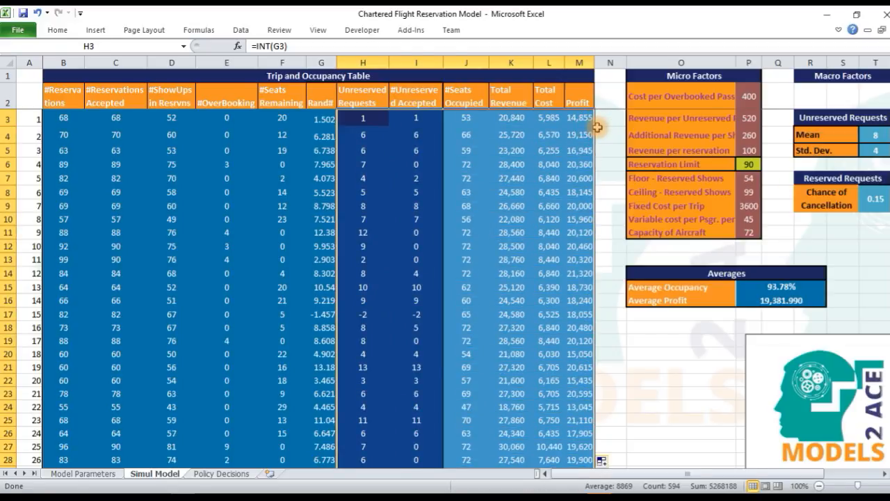
left_click(361, 120)
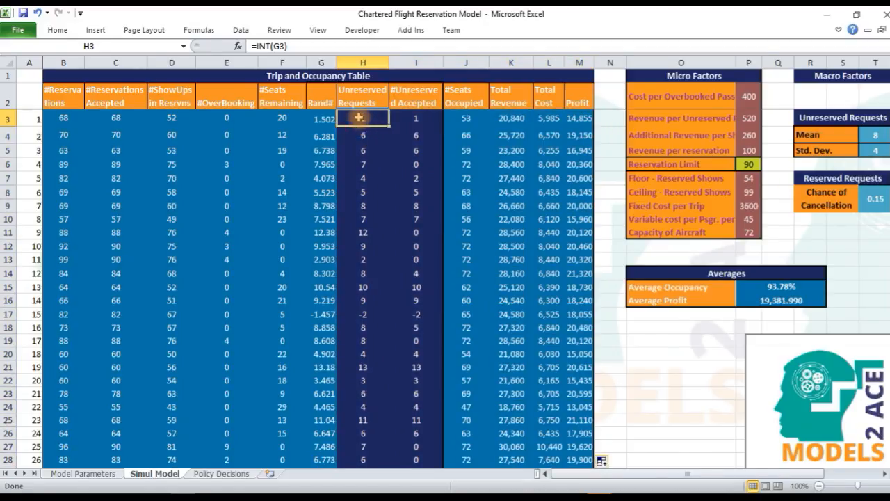
left_click(57, 117)
left_click_drag(57, 117, 570, 184)
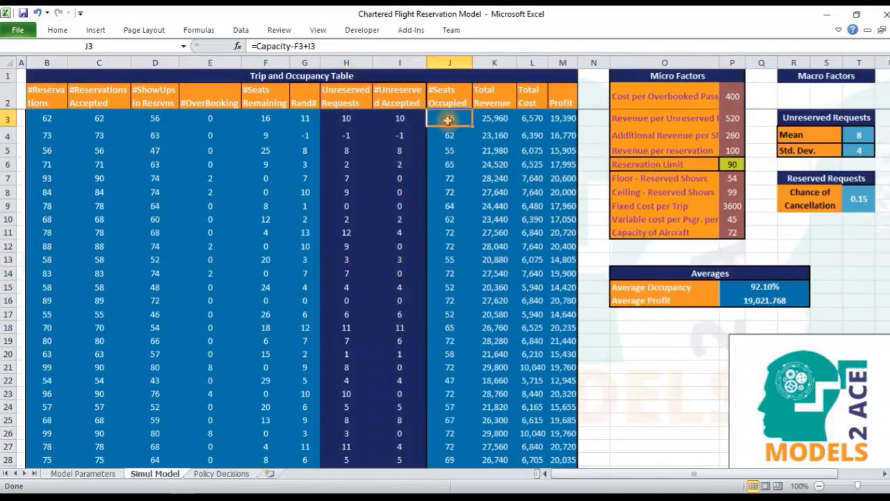
Step: Check the range name assigned to the #Seats Occupied values, J3:J101, and return to the first trip
key("ctrl+shift+Down")
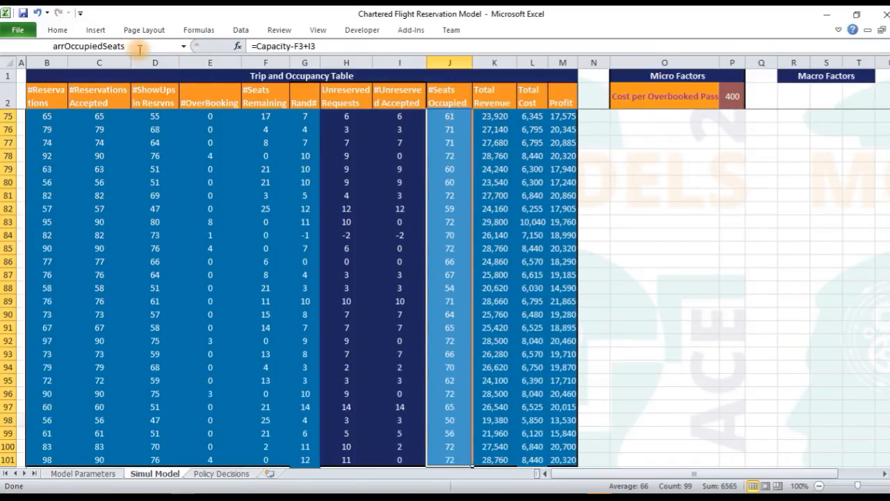
left_click(122, 46)
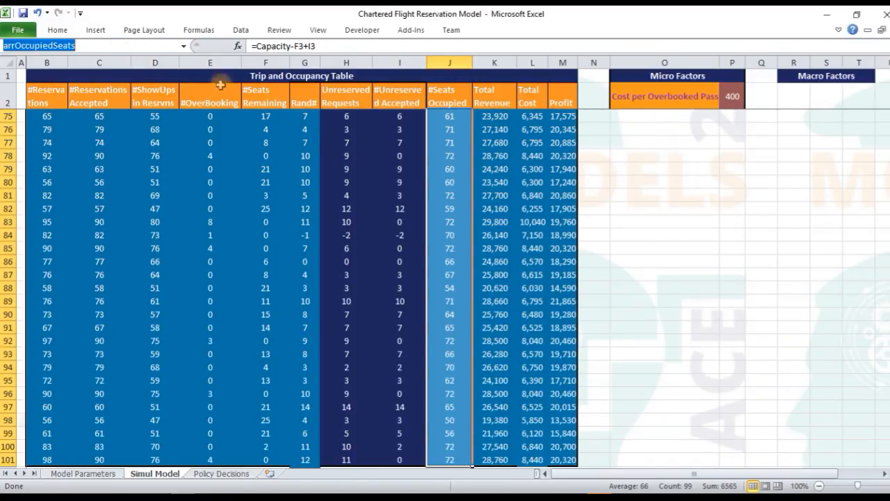
left_click(450, 91)
left_click(448, 114)
key("ctrl+Up")
key("Down")
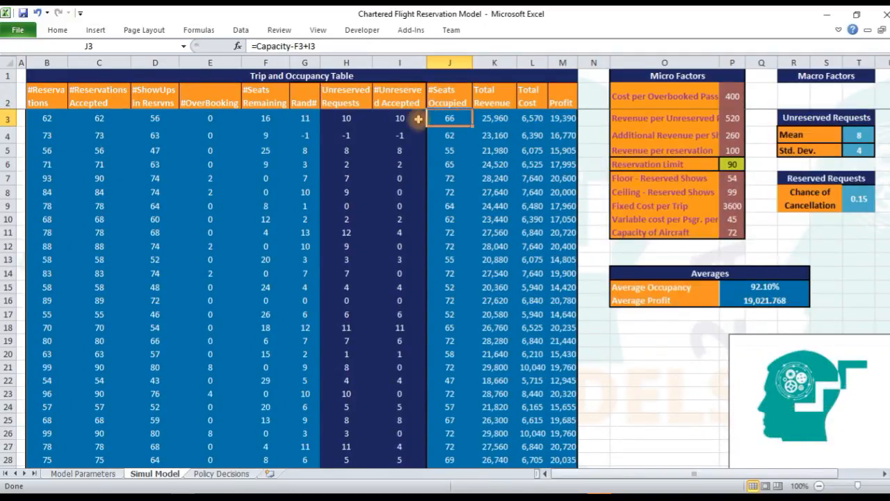
Step: Check the range name assigned to the Profit values, M3:M101, and return to M3
left_click(553, 117)
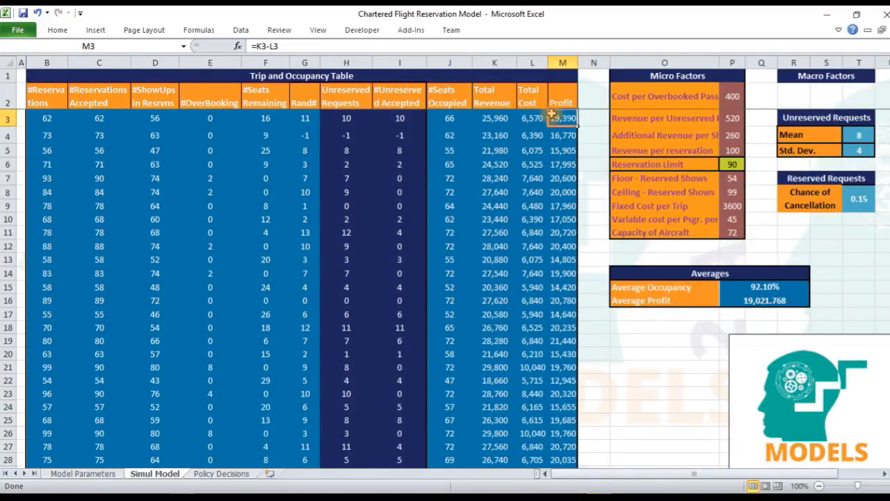
key("ctrl+shift+Down")
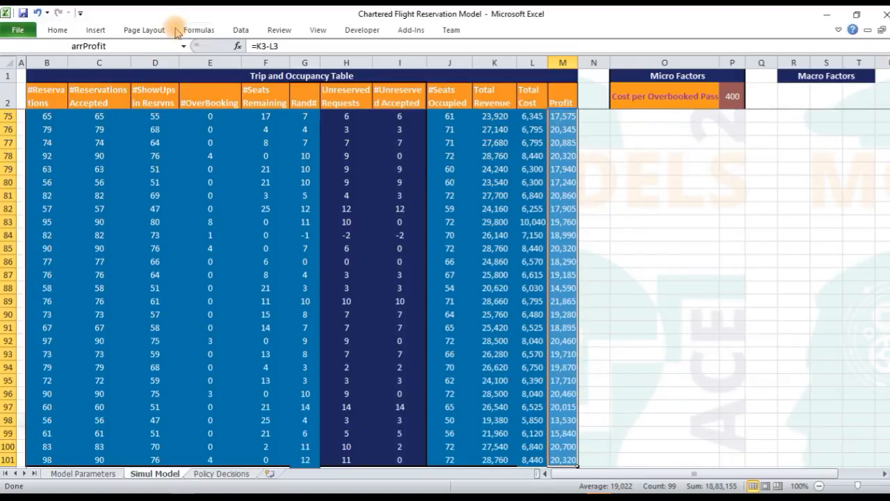
left_click(111, 46)
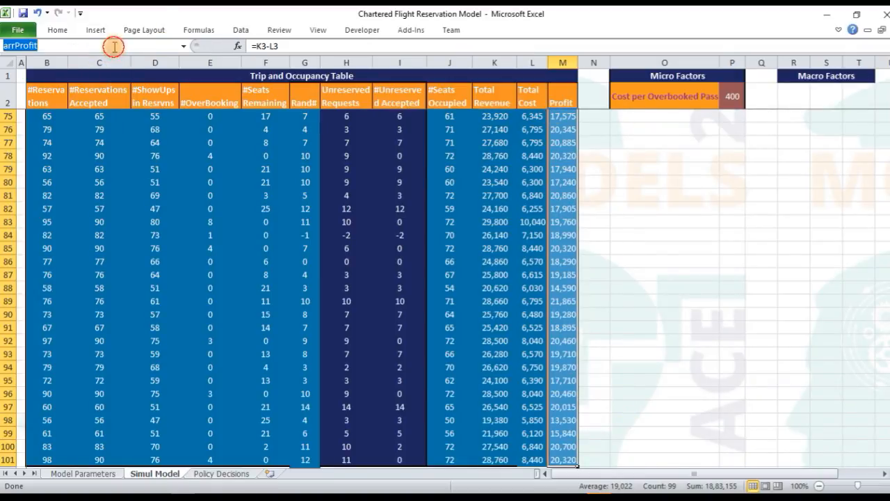
left_click(562, 117)
key("ctrl+Up")
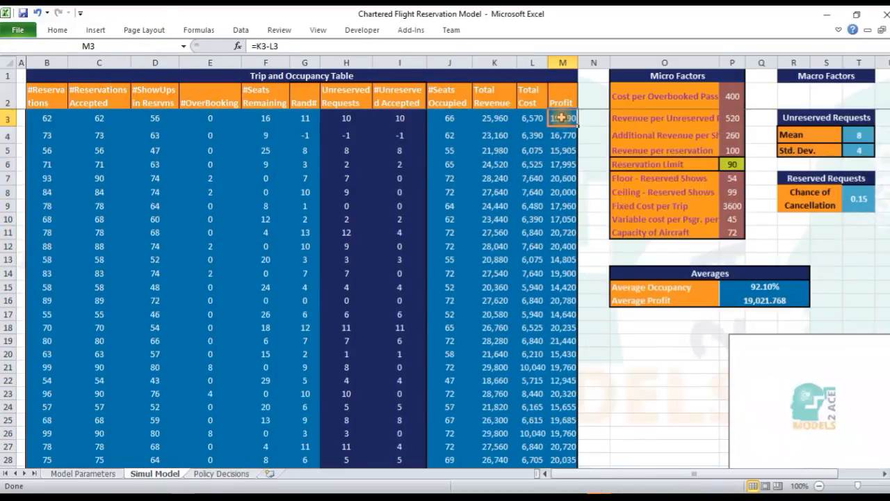
Step: Examine the Average Occupancy and Average Profit formulas in P15 and P16, and highlight both averages
left_click(751, 285)
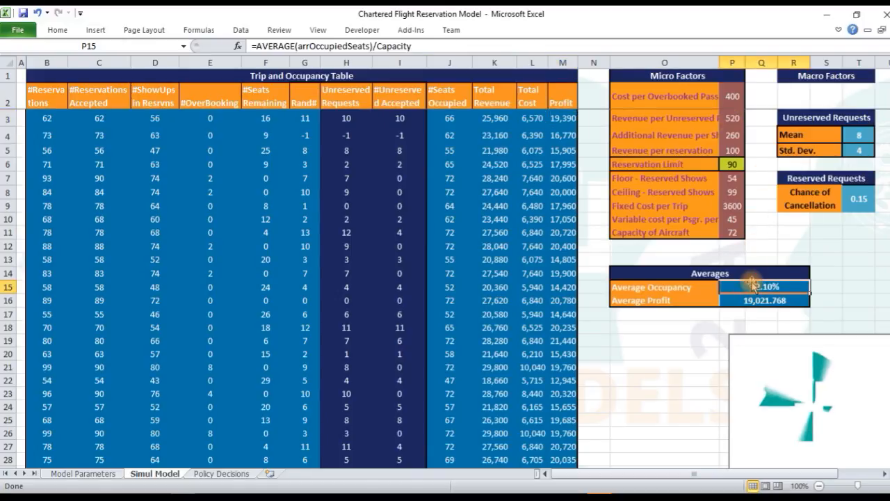
double_click(751, 286)
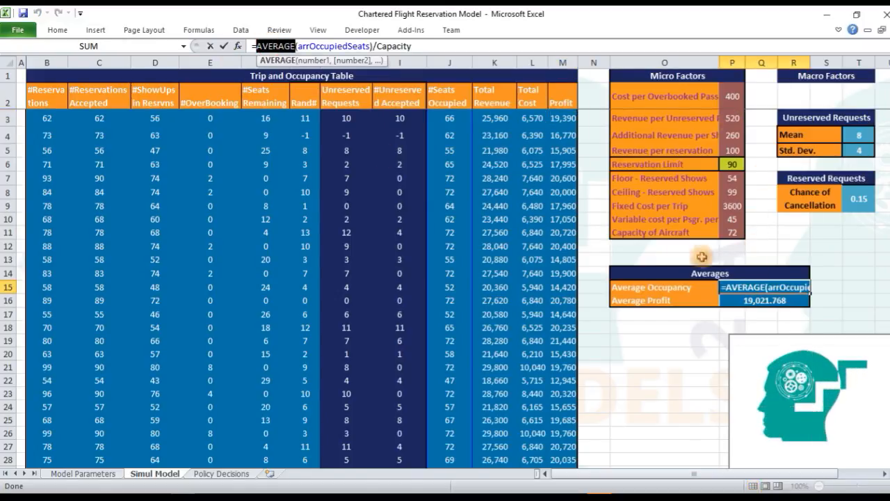
key("Escape")
left_click(762, 301)
left_click_drag(661, 289, 743, 303)
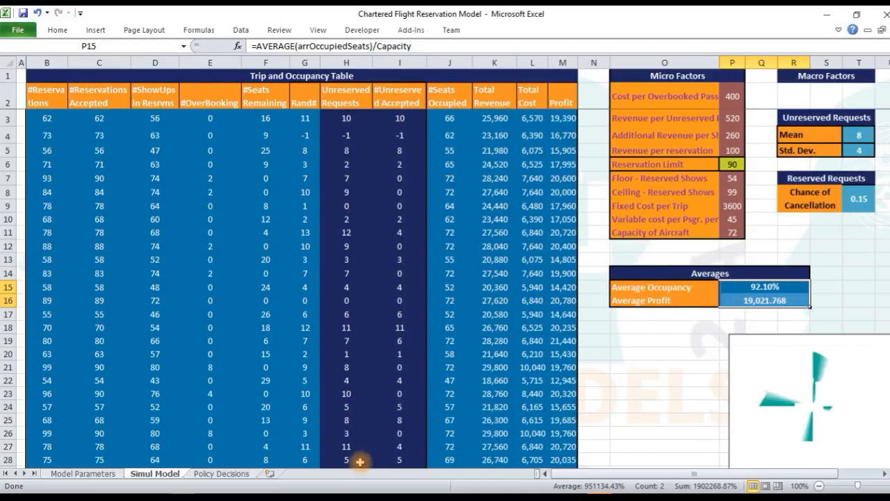
Step: Open the Policy Decisions sheet and go through the Reservation Limit values from B18 down, returning to the Micro Factors table
left_click(247, 477)
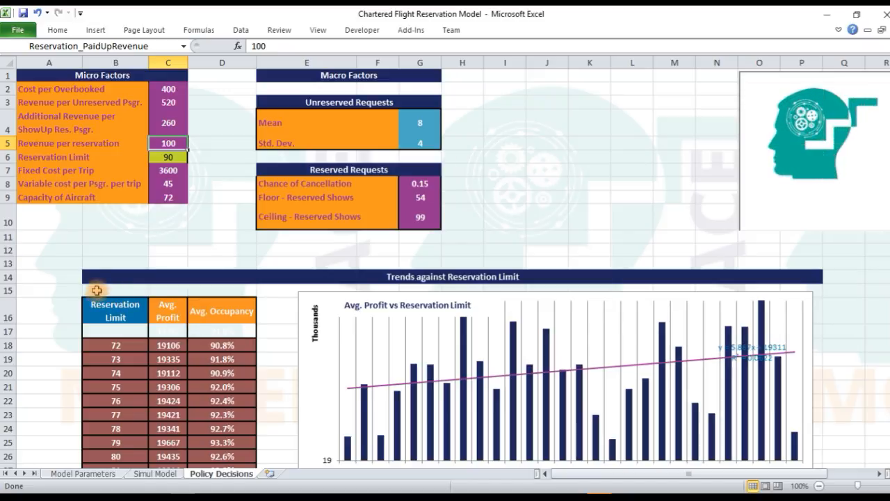
left_click(109, 345)
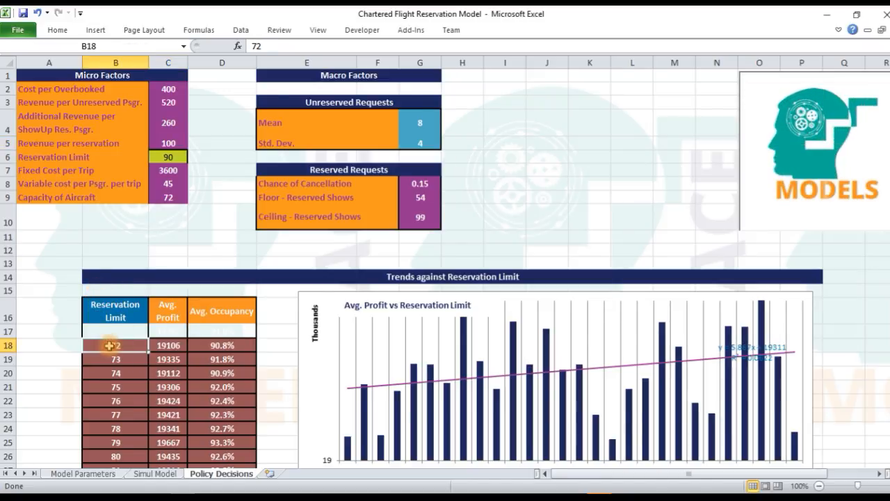
key("ctrl+shift+Down")
key("Up")
key("Up")
key("Up")
key("Up")
key("Up")
key("Up")
key("Up")
key("Up")
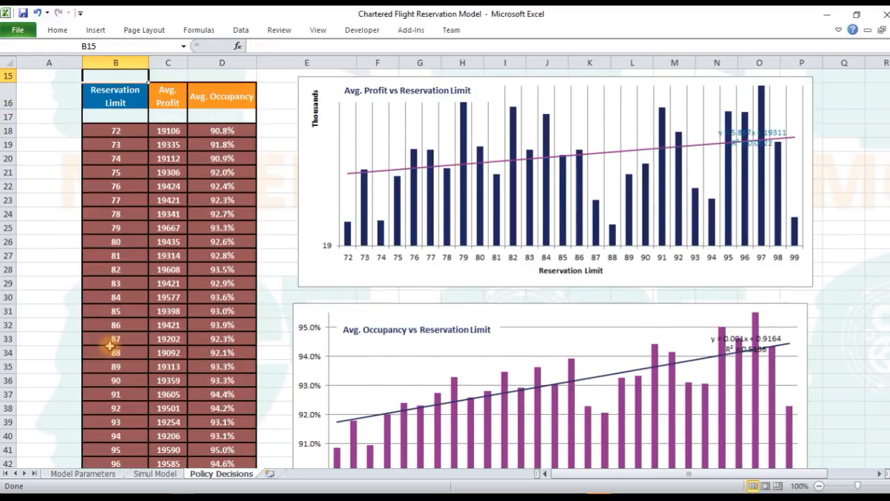
key("Up")
key("Up")
key("Up")
key("Up")
key("Up")
key("Up")
key("Up")
key("Up")
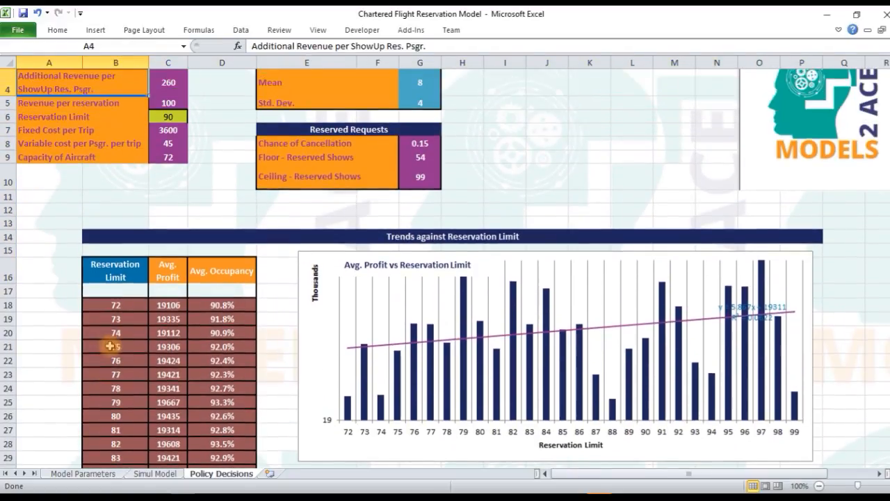
Step: Review the Avg. Profit and Avg. Occupancy columns with the reservation limit charts and the Avg. Profit vs Avg. Occupancy chart
left_click(174, 300)
left_click(240, 304)
left_click(295, 317)
scroll(275, 319, "down", 2)
scroll(274, 319, "down", 6)
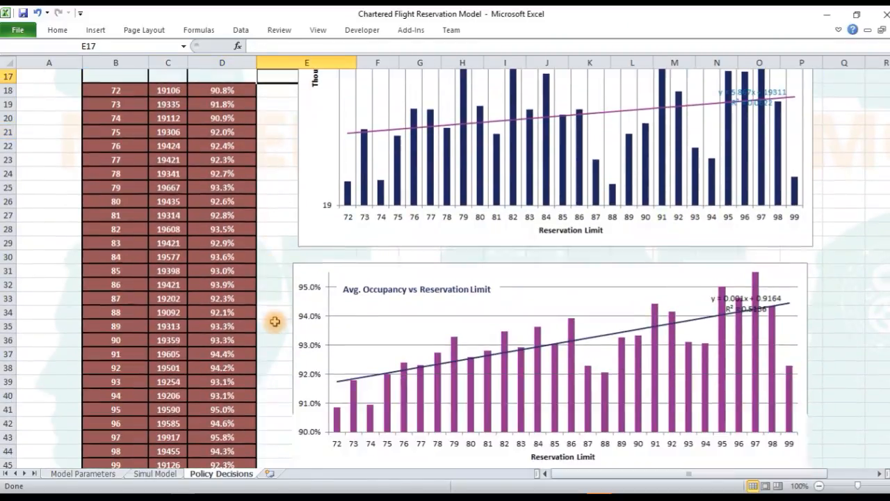
scroll(275, 322, "down", 2)
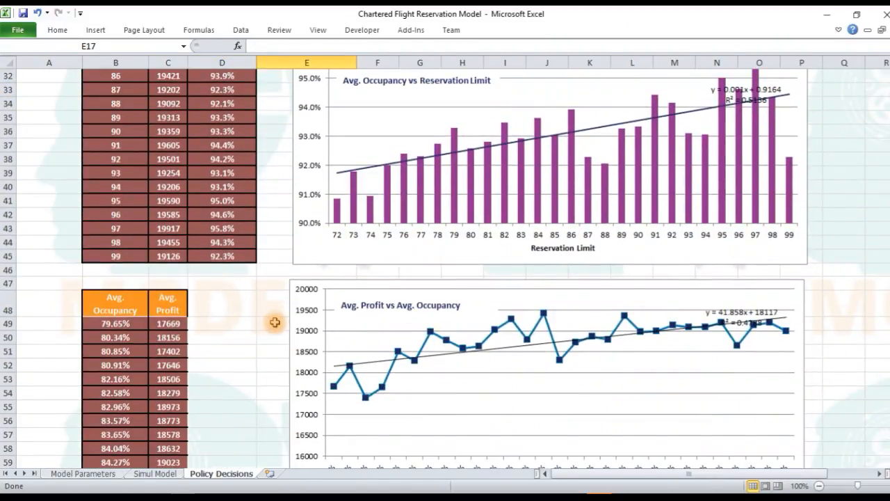
scroll(274, 322, "up", 10)
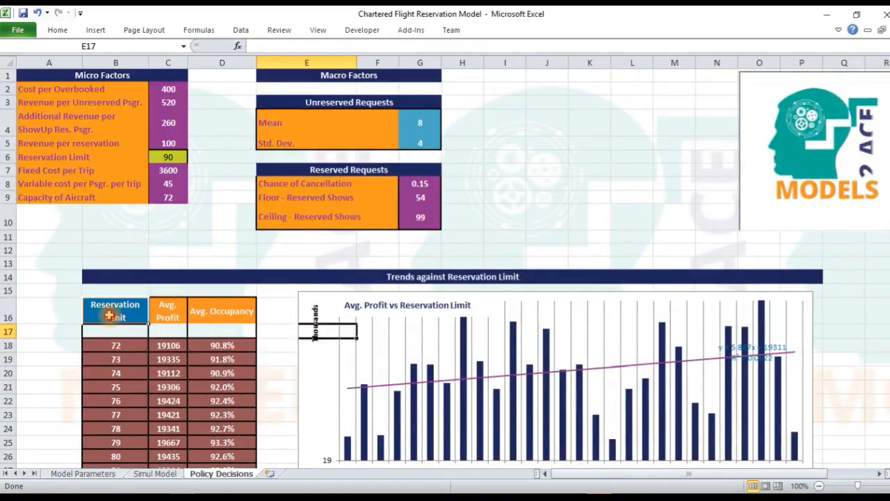
Step: Select the full Reservation Limit, Avg. Profit and Avg. Occupancy table, B16:D45
left_click_drag(109, 315, 199, 310)
key("ctrl+shift+Down")
key("ctrl+shift+Down")
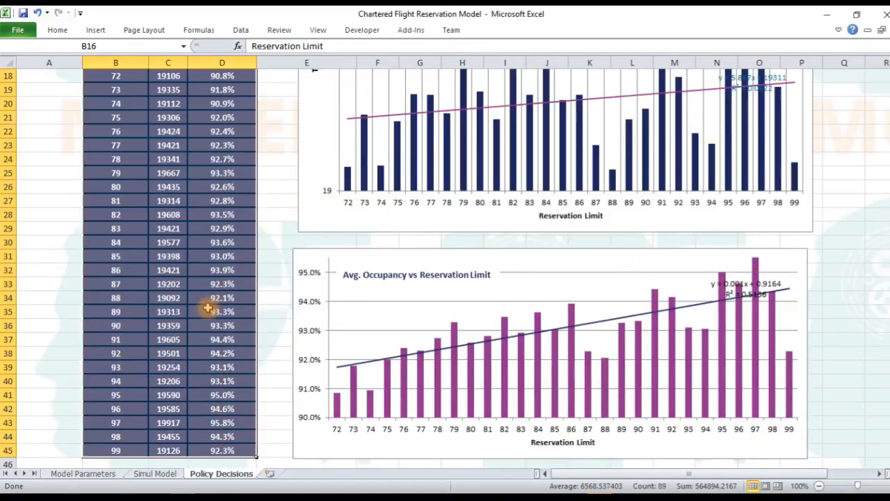
Step: Go through the Reservation Limit column of the trends table, selecting its values from B18 down to B45
key("Up")
key("Up")
key("Down")
key("Down")
key("Down")
key("Down")
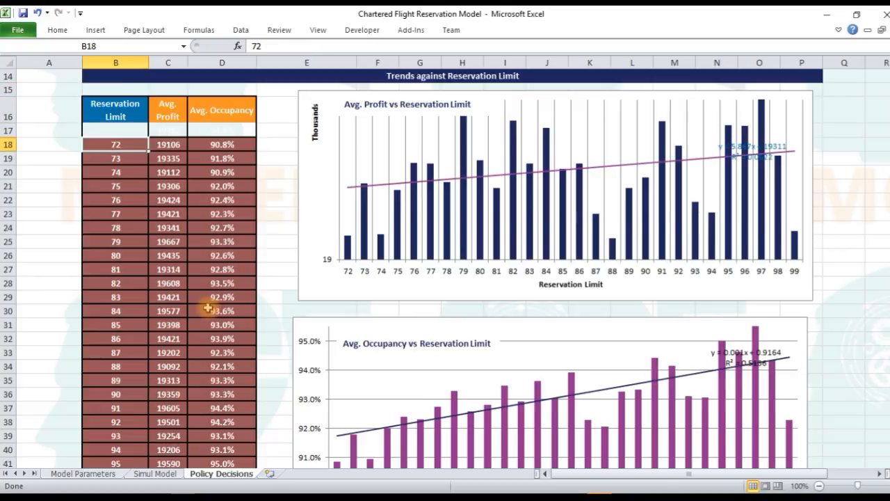
key("ctrl+shift+Down")
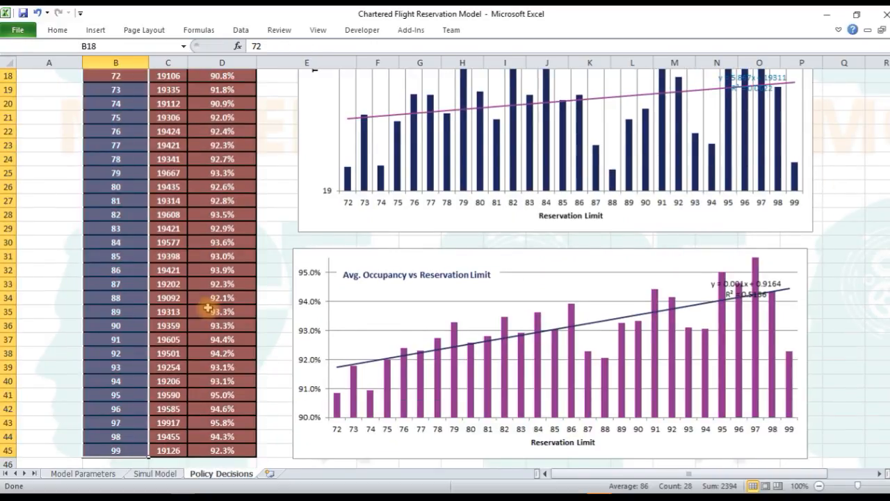
key("Up")
key("Up")
key("Down")
key("Down")
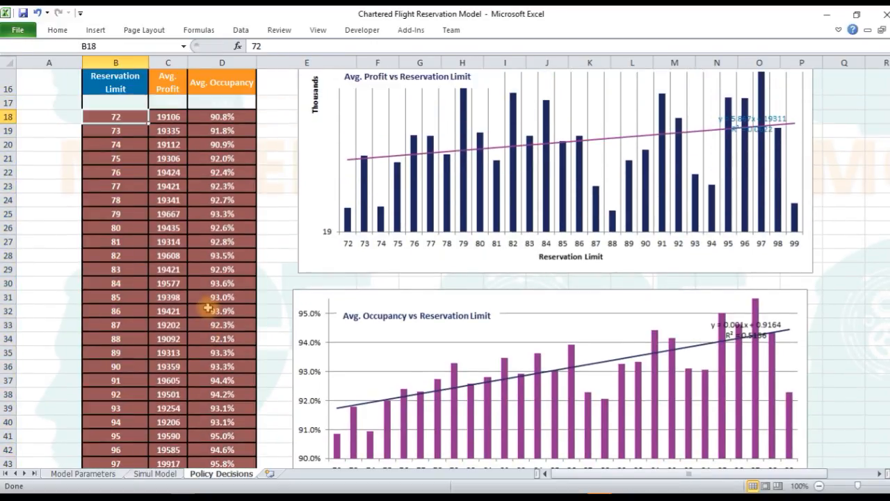
key("ctrl+shift+Down")
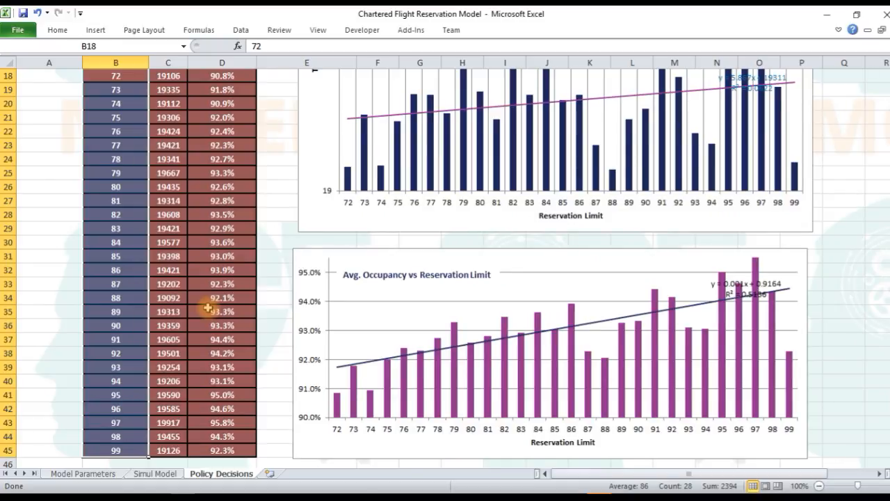
Step: Examine the formulas in C17 and D17 that link Avg. Profit and Avg. Occupancy to the Simul Model sheet
key("Up")
key("Up")
key("Right")
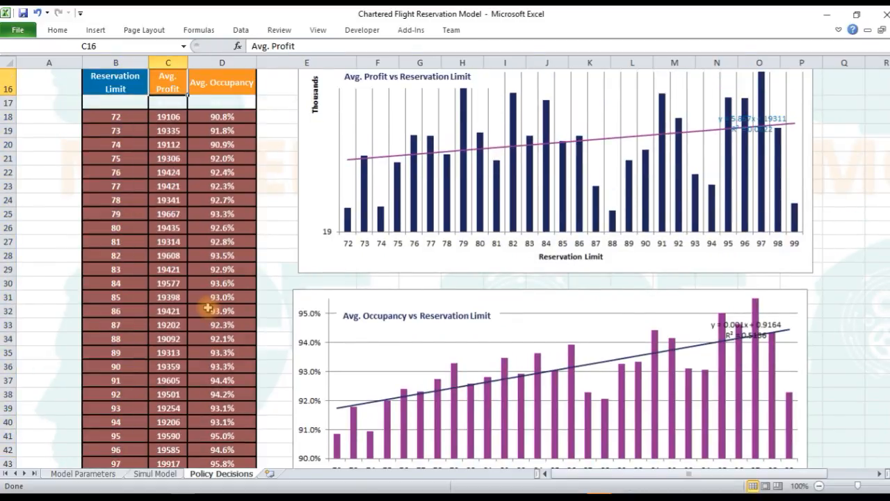
key("Down")
left_click(357, 46)
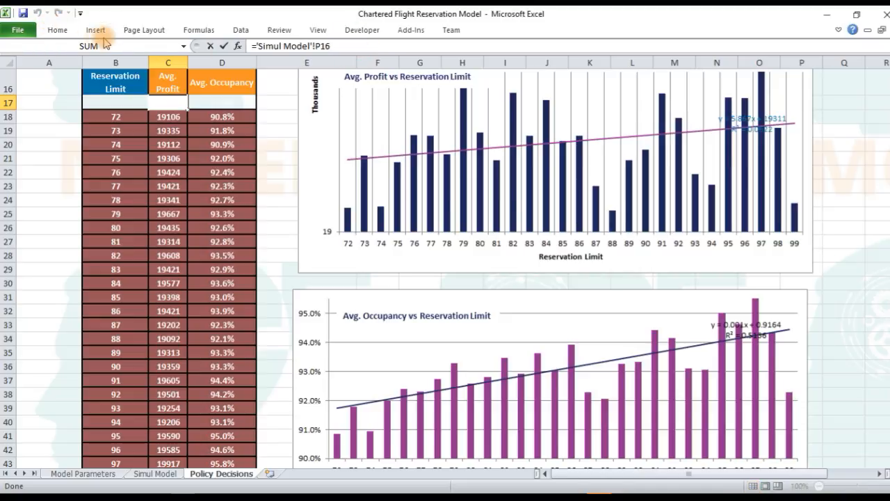
left_click(57, 30)
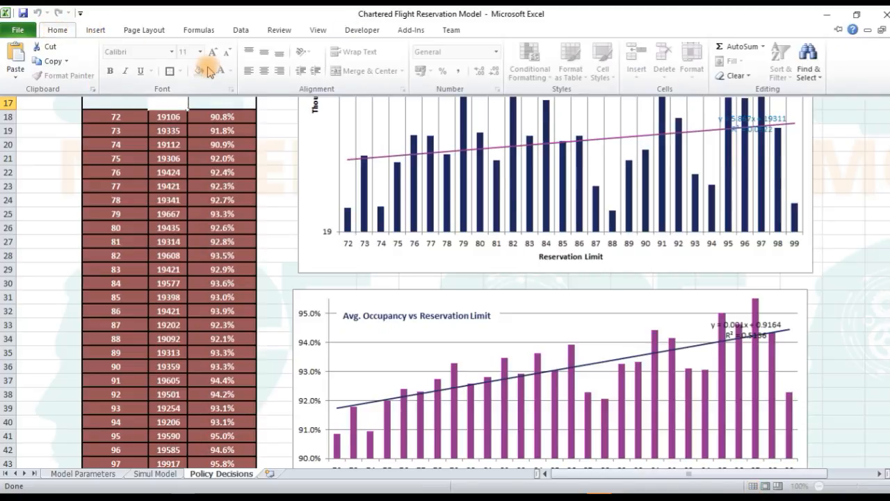
left_click(173, 102)
left_click(196, 102)
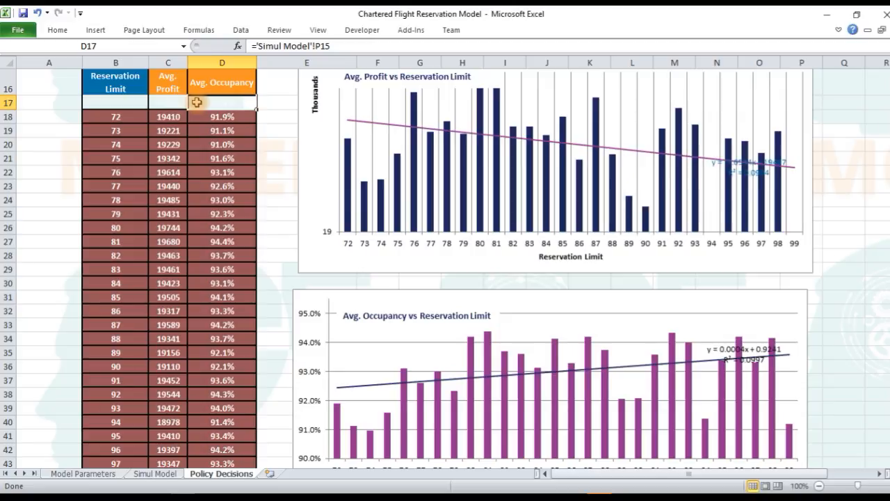
Step: Try a black font on the hidden averages in C17:D17, check the table formula in C19, and undo the font colour
left_click_drag(207, 101, 167, 102)
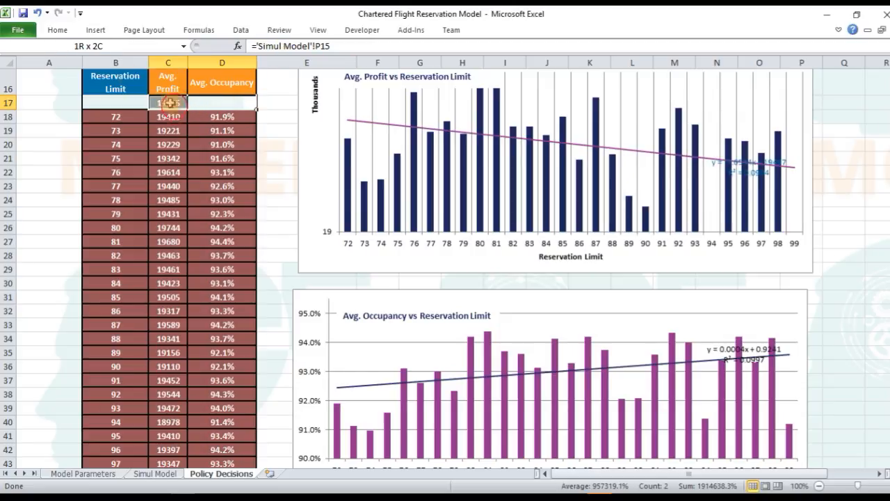
left_click(57, 30)
left_click(220, 72)
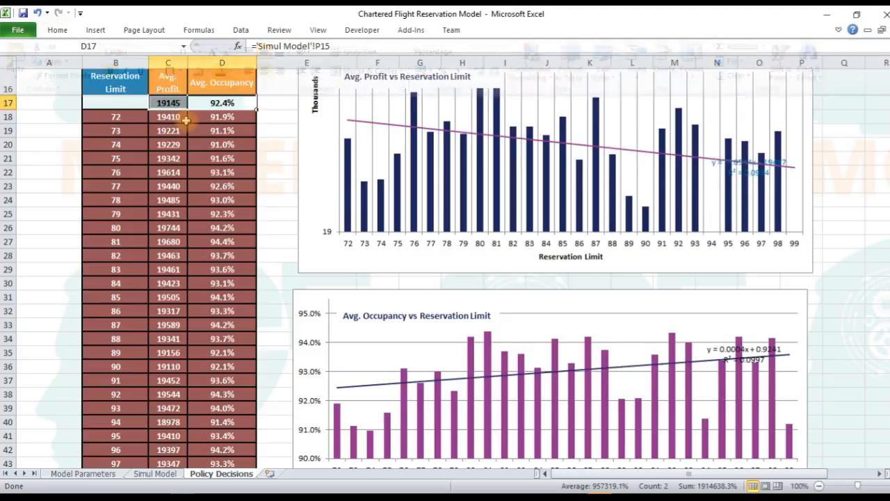
left_click(182, 126)
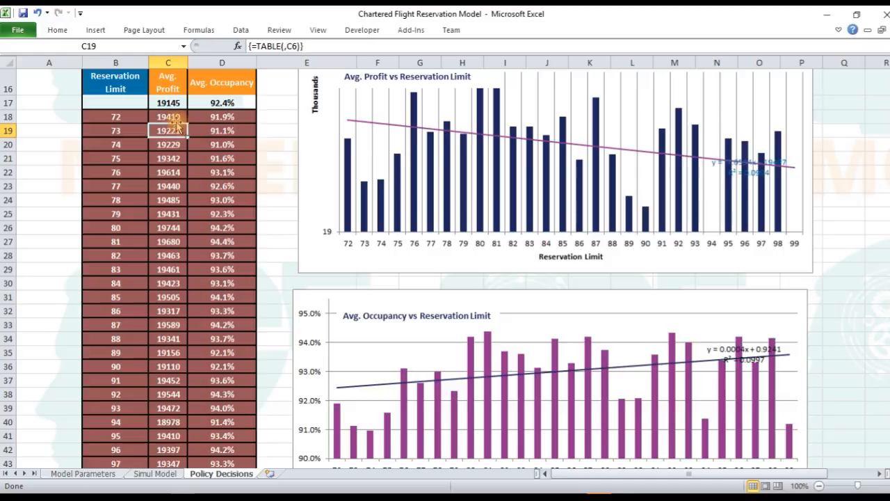
key("ctrl+z")
Step: Create a what-if Data Table over B17:D45 with the Reservation Limit cell C6 as the column input cell
left_click_drag(129, 100, 211, 102)
key("ctrl+shift+Down")
key("ctrl+shift+Down")
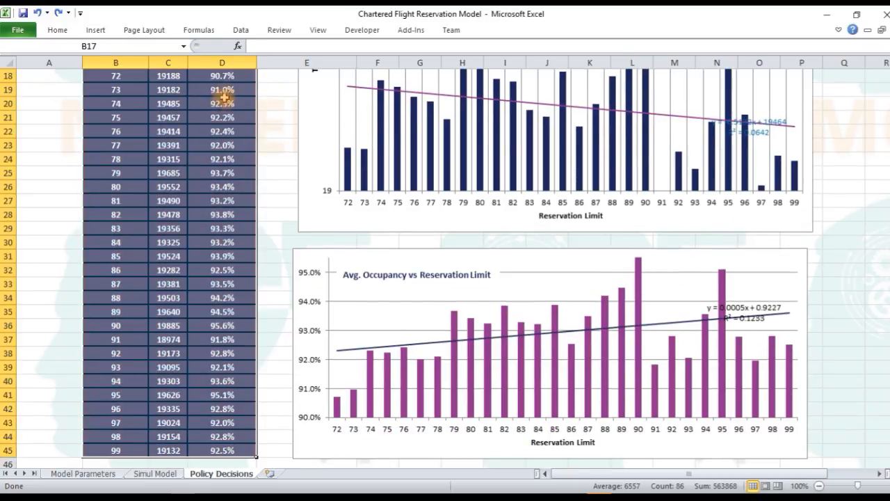
scroll(193, 123, "up", 6)
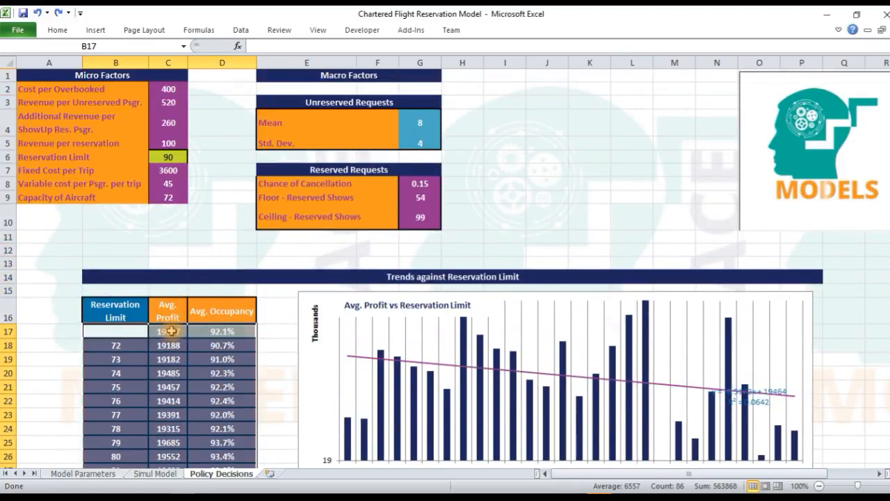
left_click(240, 30)
left_click(591, 69)
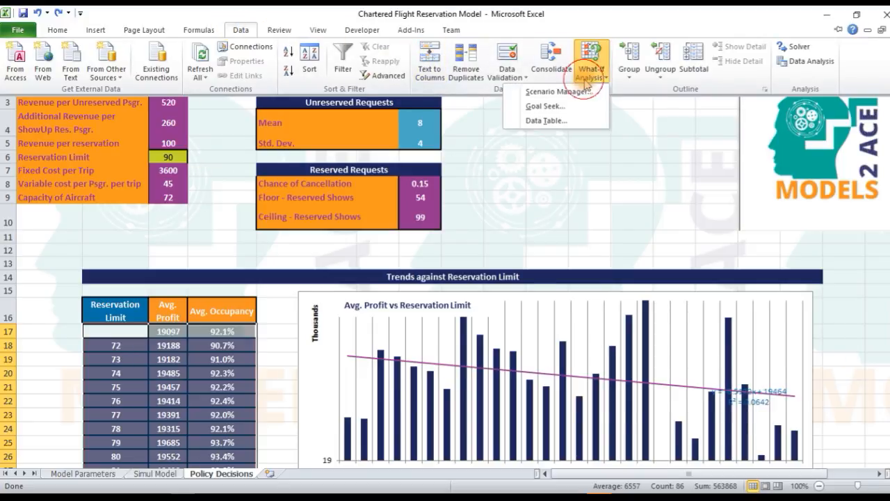
left_click(545, 121)
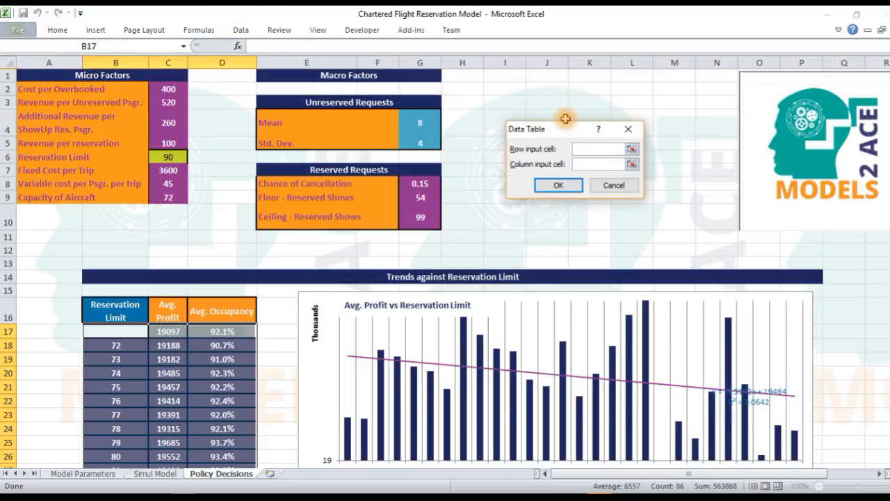
left_click(632, 166)
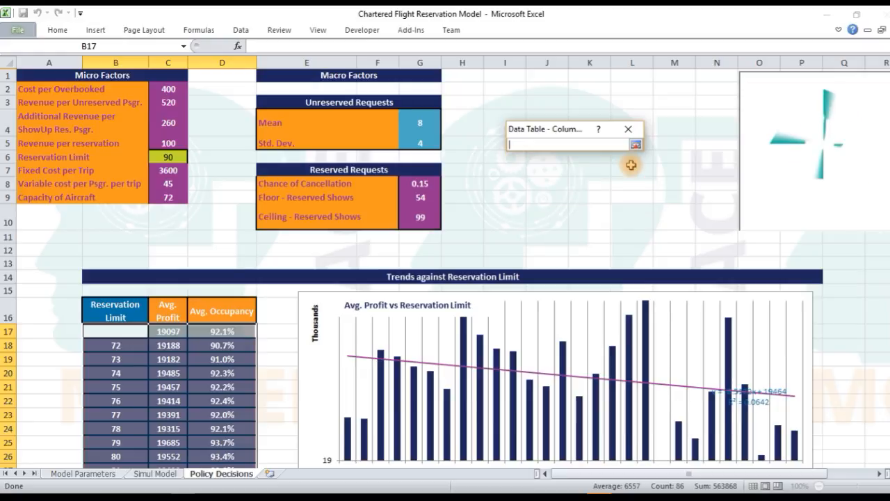
left_click(167, 158)
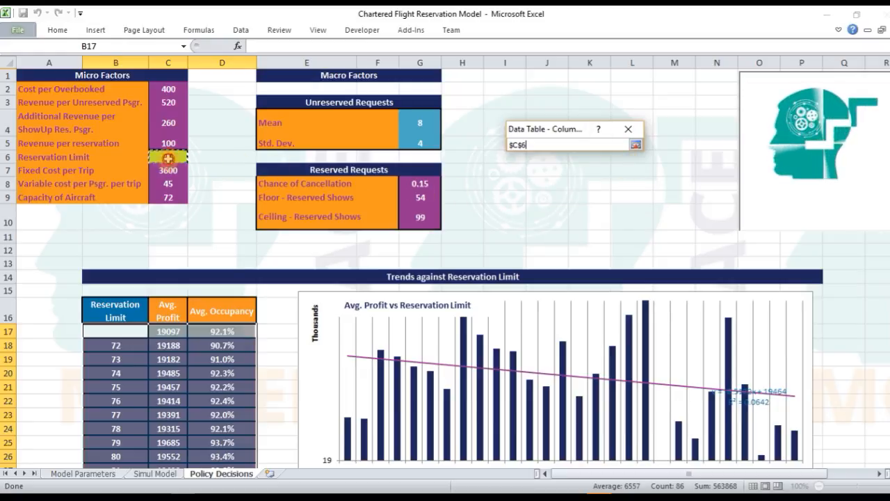
left_click(636, 144)
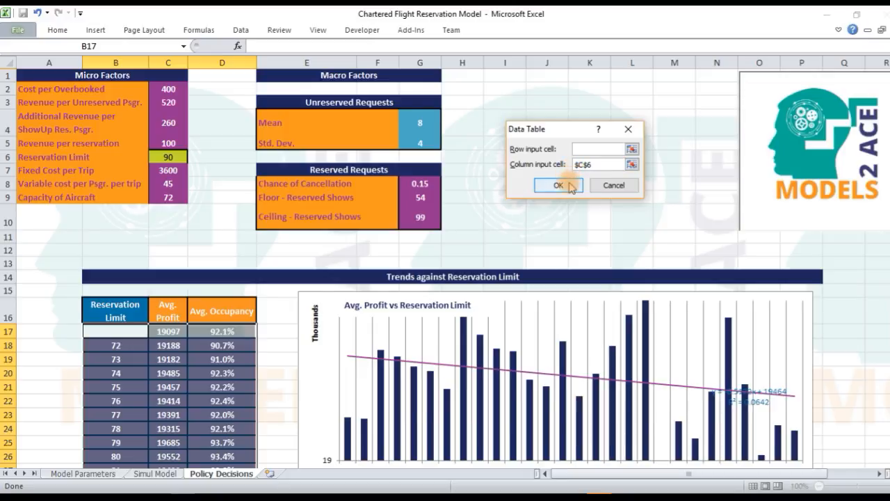
left_click(573, 185)
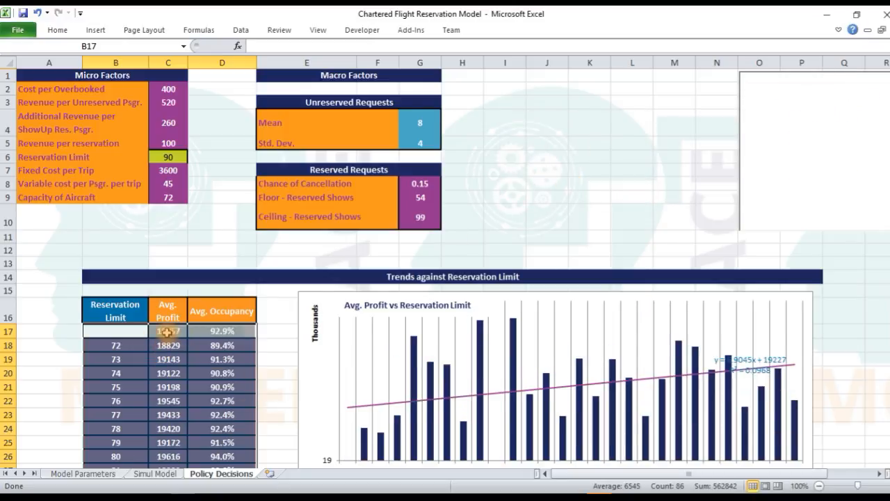
Step: Check the source data range of the Avg. Profit vs Reservation Limit chart and leave it as it is
left_click(167, 333)
left_click(134, 343)
left_click(354, 342)
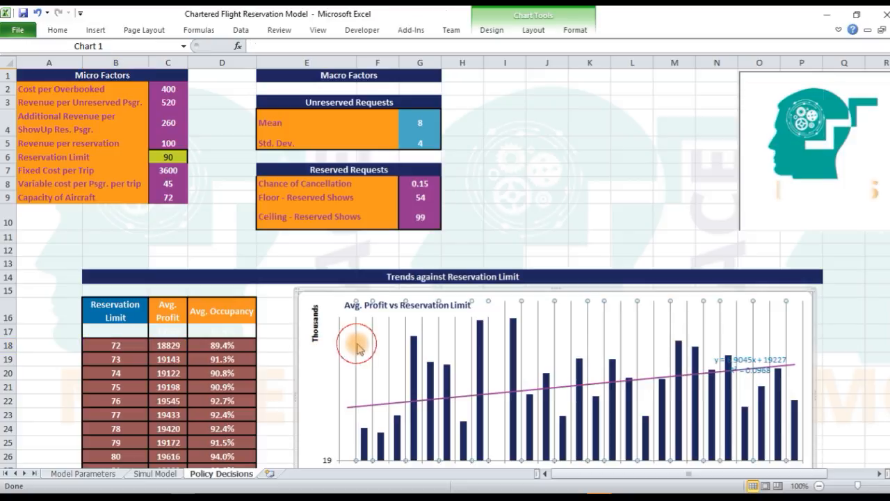
right_click(358, 346)
left_click(291, 397)
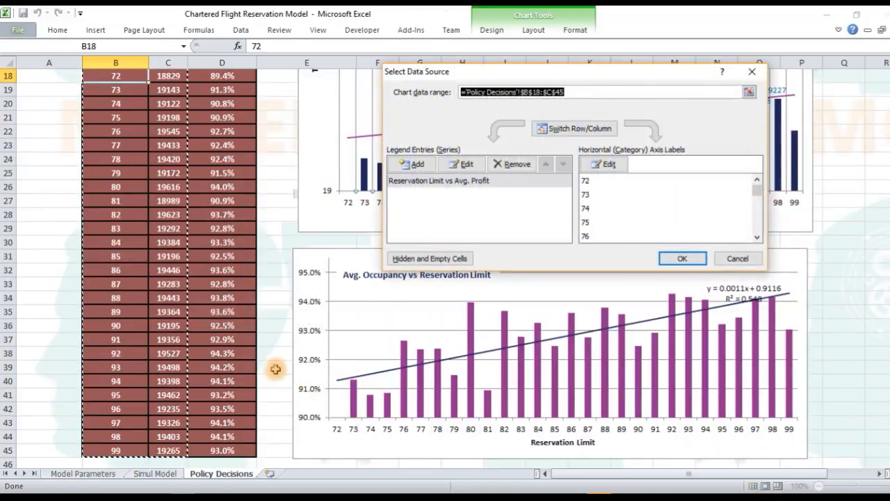
left_click(673, 258)
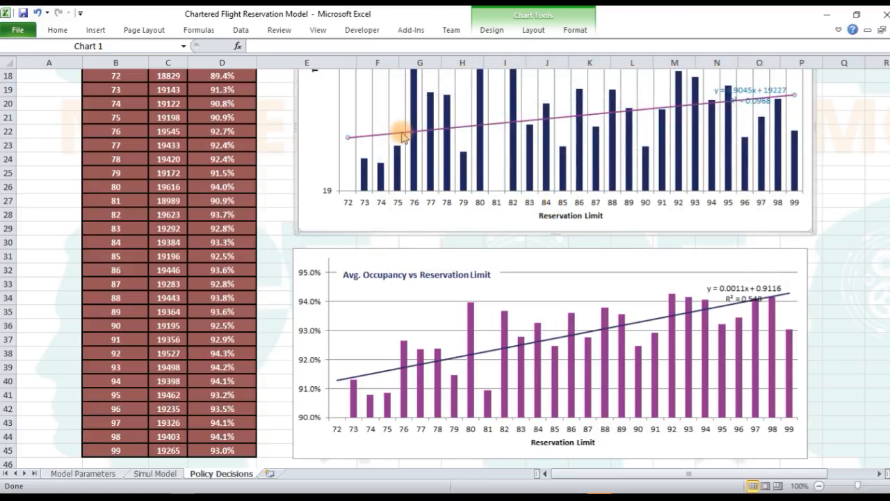
right_click(402, 136)
left_click(386, 218)
key("Escape")
Step: Check the source data range of the Avg. Occupancy vs Reservation Limit chart without changing it
left_click(379, 275)
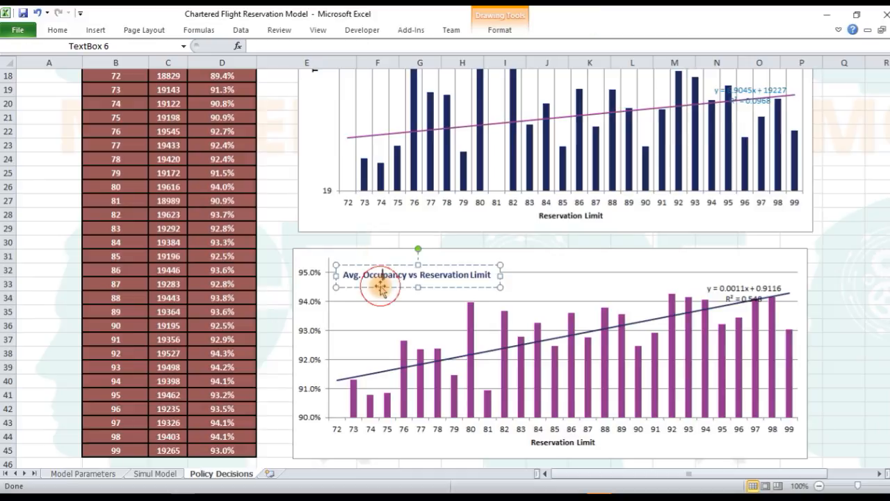
right_click(379, 278)
key("Escape")
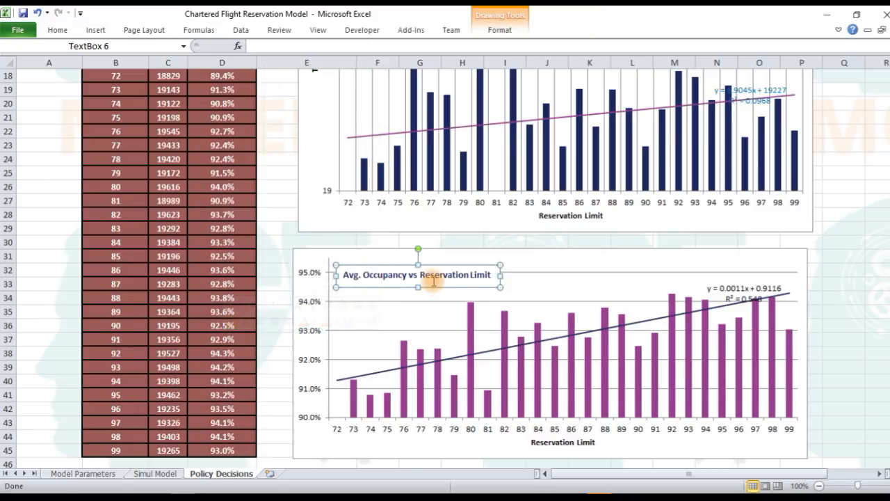
right_click(420, 309)
left_click(379, 369)
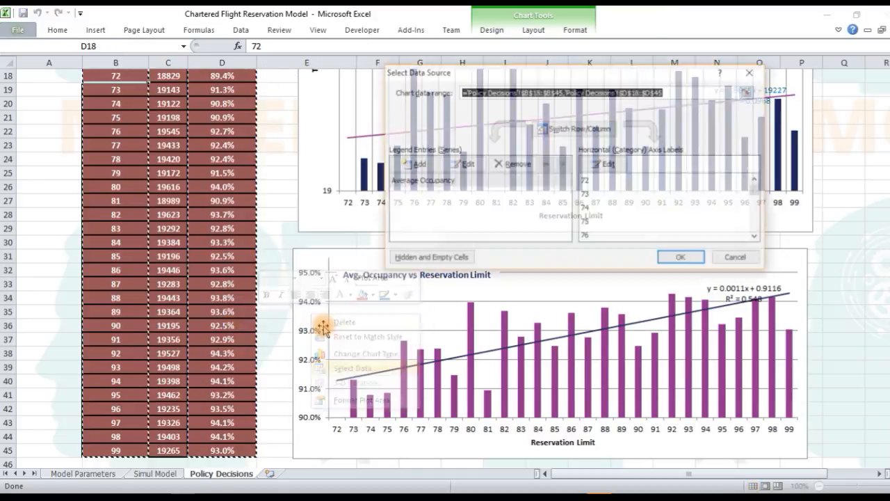
key("Escape")
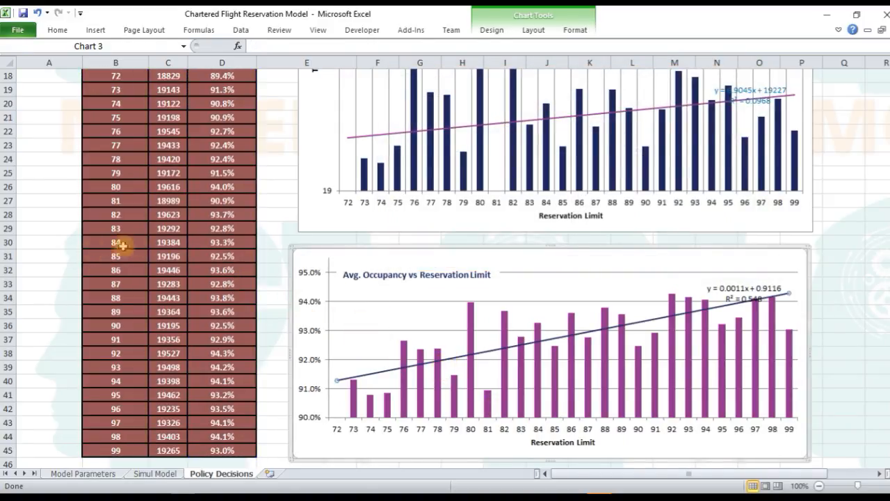
Step: Review the Avg. Occupancy and Avg. Profit table below the trends, selecting B48:C77
scroll(475, 415, "down", 5)
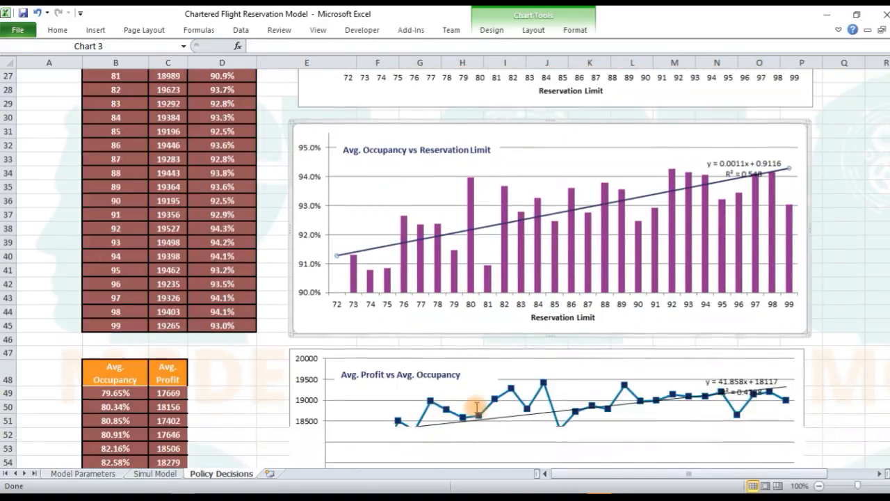
left_click(235, 244)
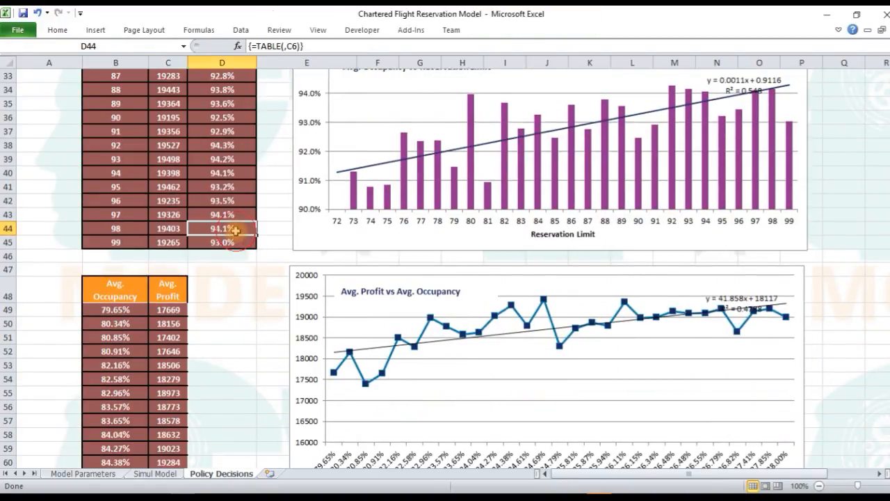
left_click_drag(100, 284, 167, 352)
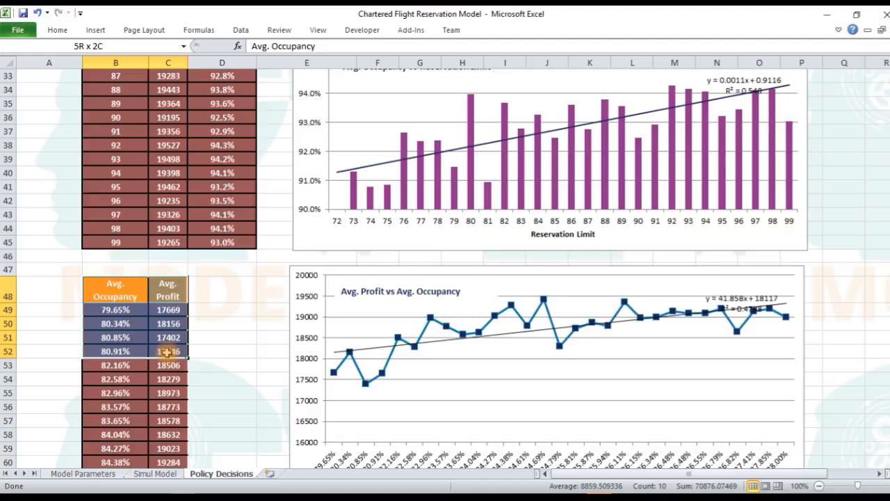
key("ctrl+shift+Down")
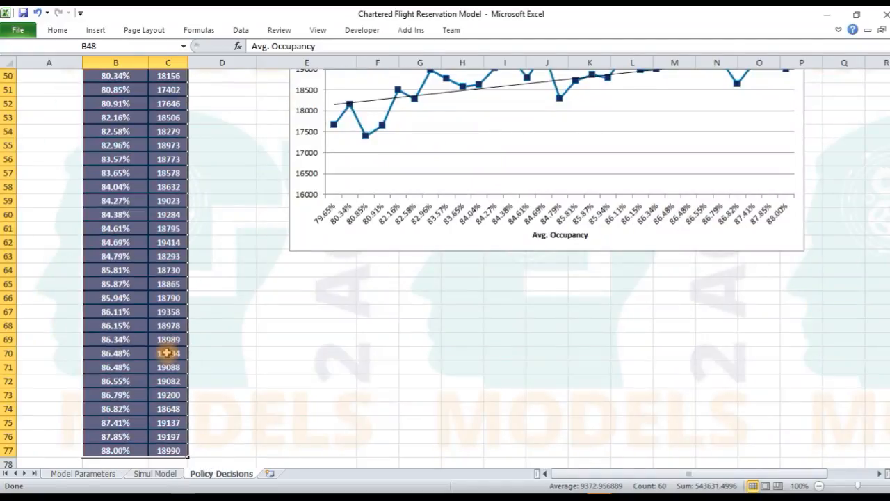
key("ctrl+Up")
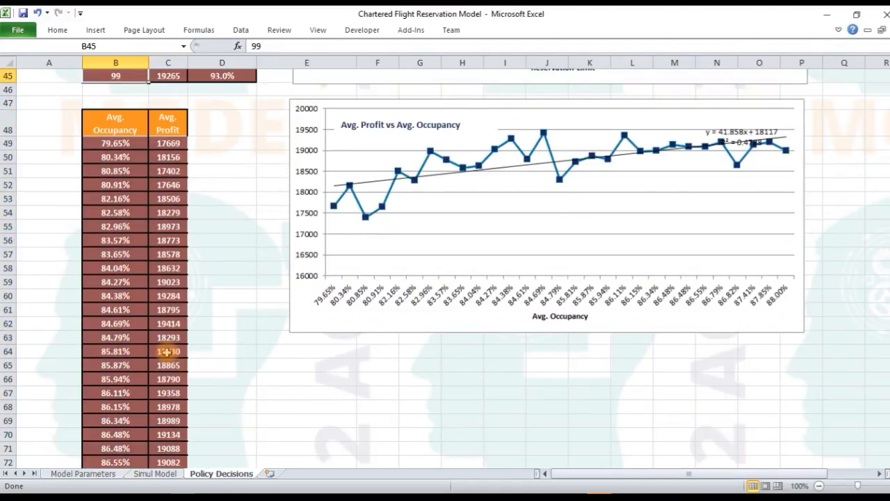
Step: Check the source data range of the Avg. Profit vs Avg. Occupancy chart and return to the beginning of the sheet
right_click(351, 130)
key("Escape")
right_click(354, 150)
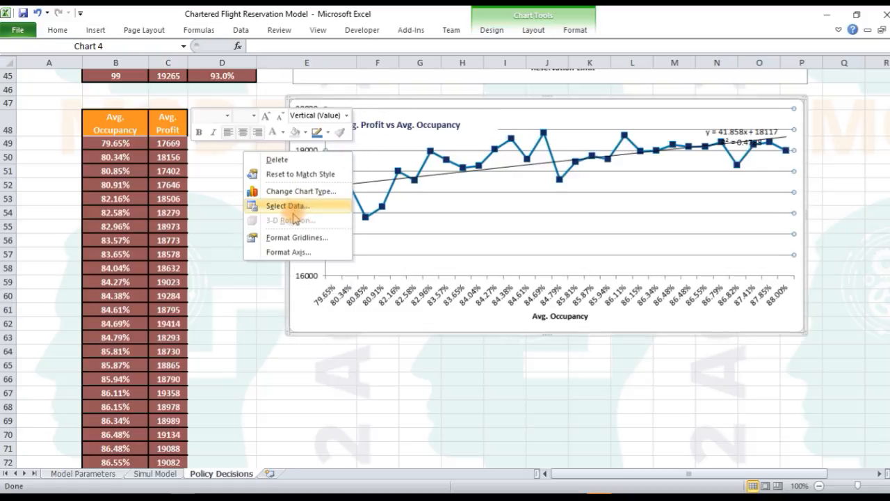
left_click(287, 205)
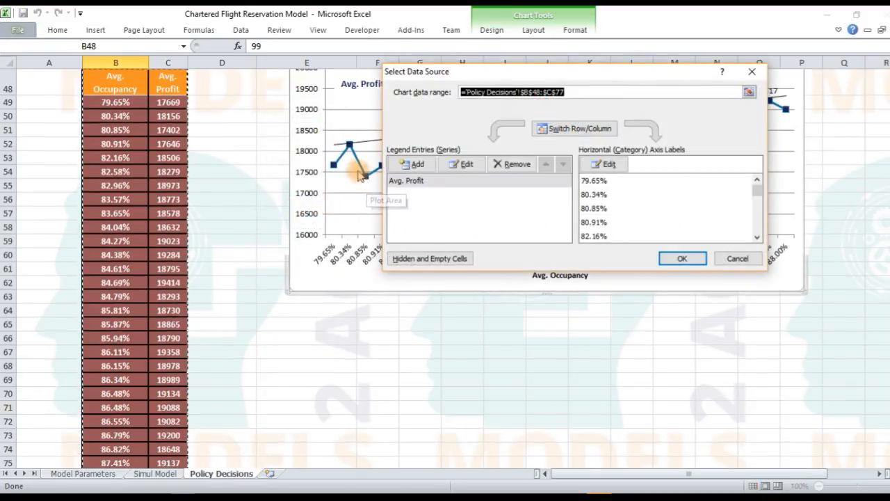
key("Return")
left_click(359, 145)
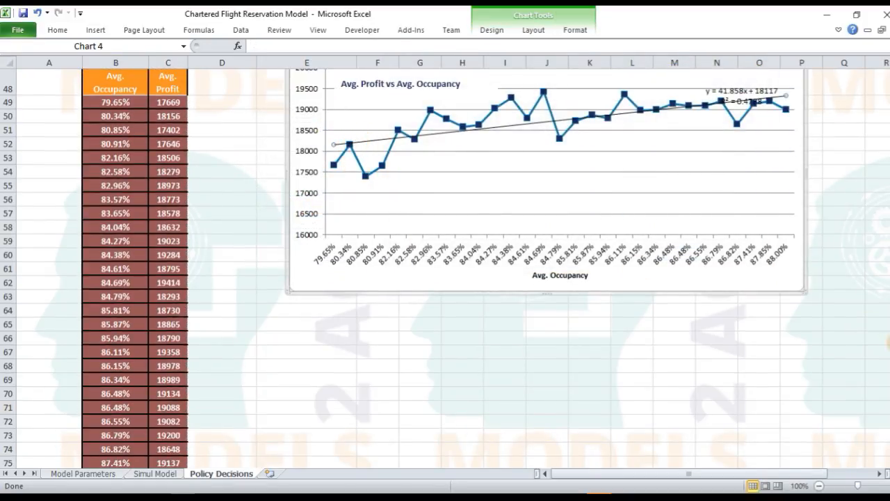
left_click_drag(884, 342, 883, 342)
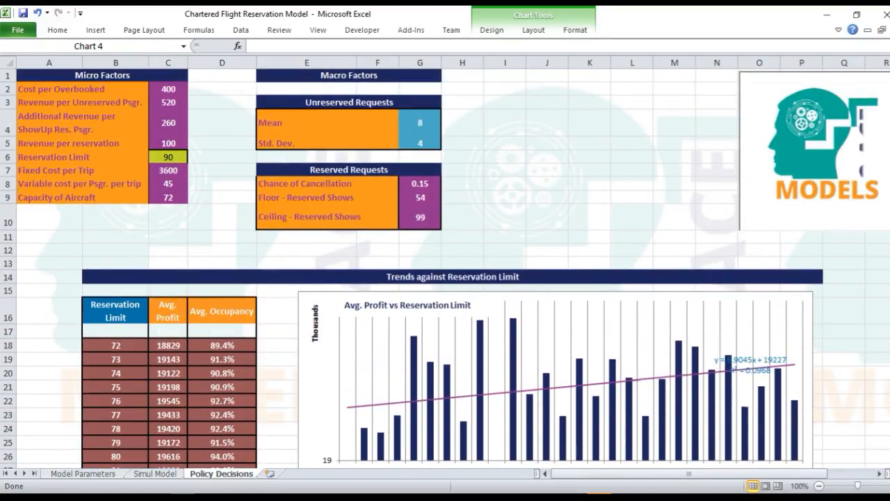